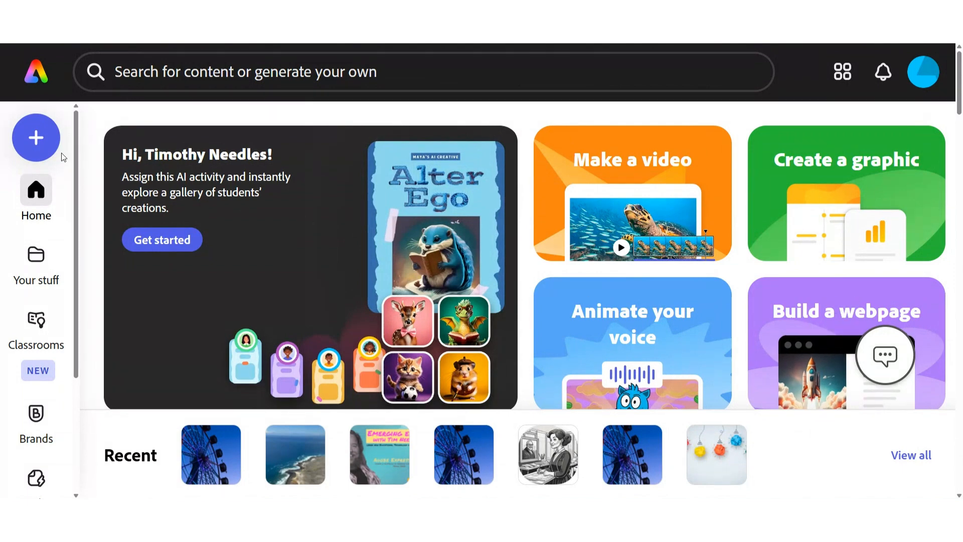
Browse the webpage project types offered for a new creation, then close the overview
click(42, 146)
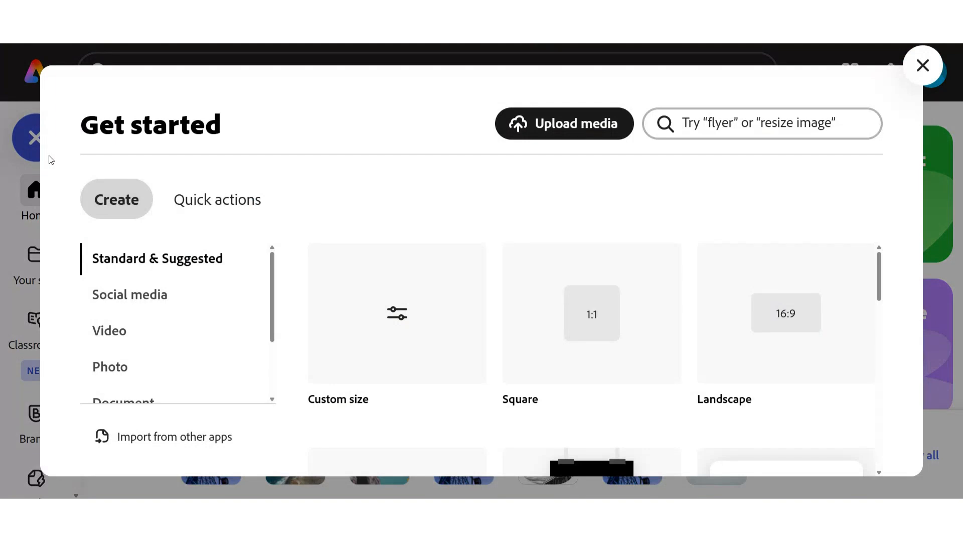
scroll(223, 359, down, 2)
click(112, 351)
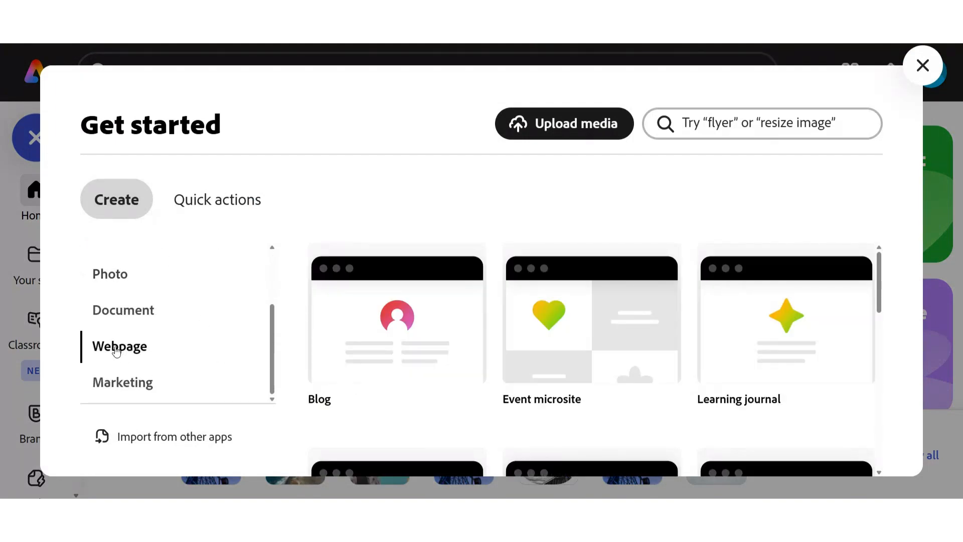
scroll(875, 377, down, 5)
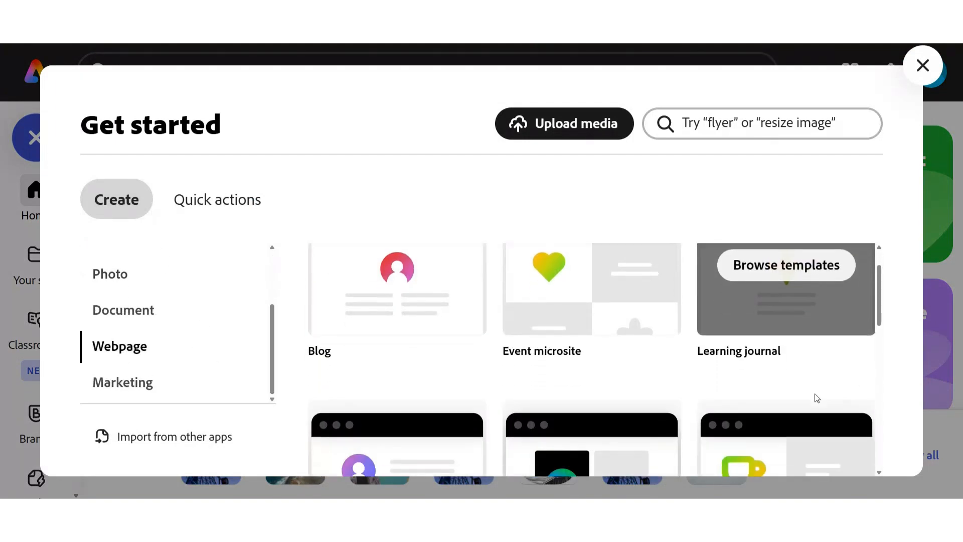
scroll(851, 394, down, 3)
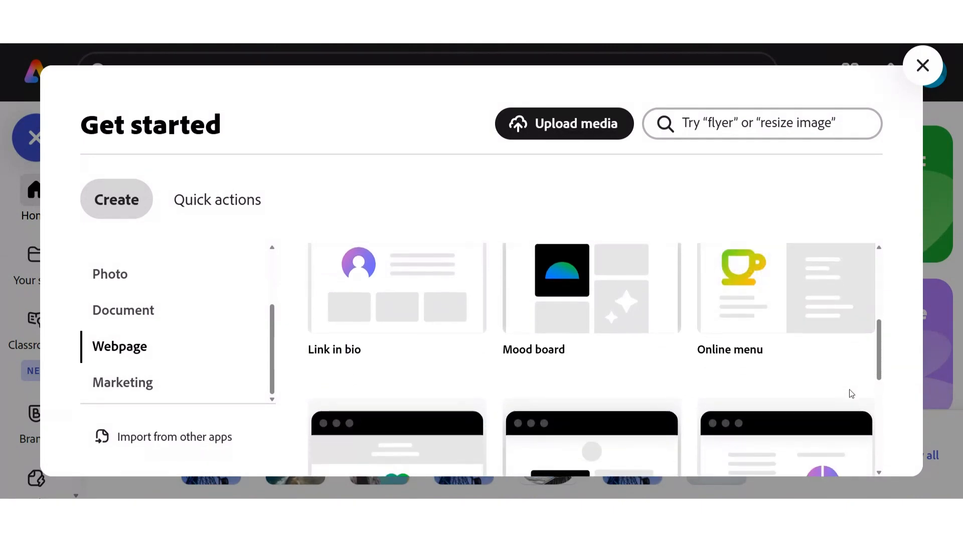
scroll(848, 395, down, 2)
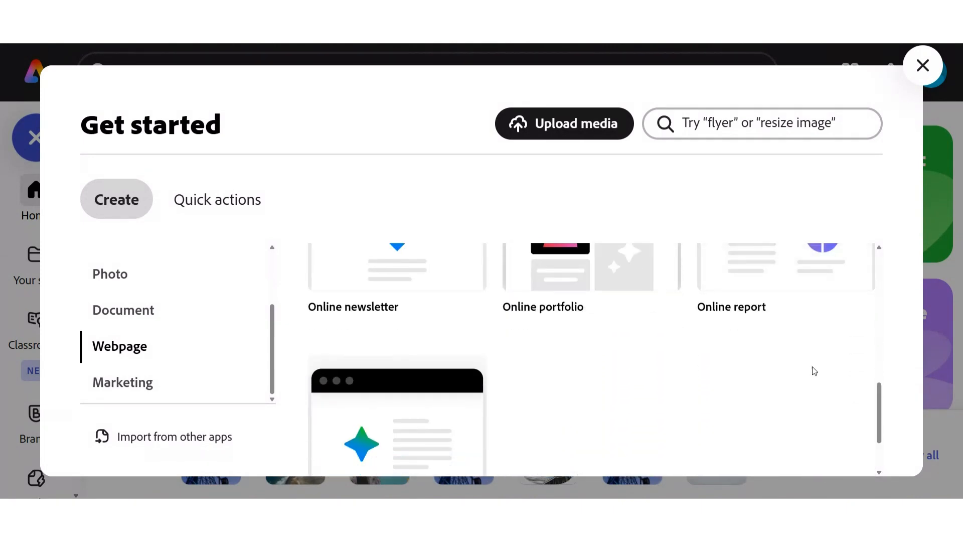
click(923, 66)
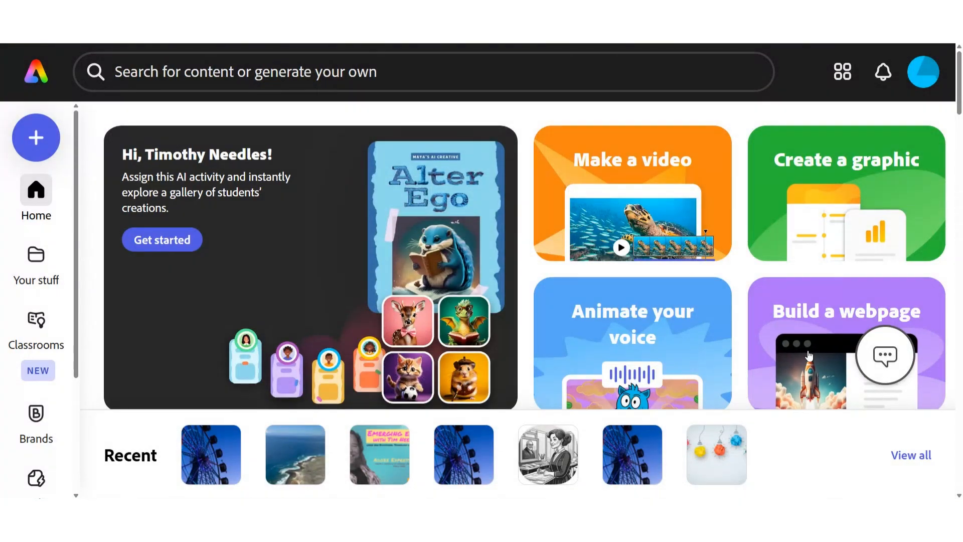
Create a new webpage from the Event Site template in the Education category
click(806, 329)
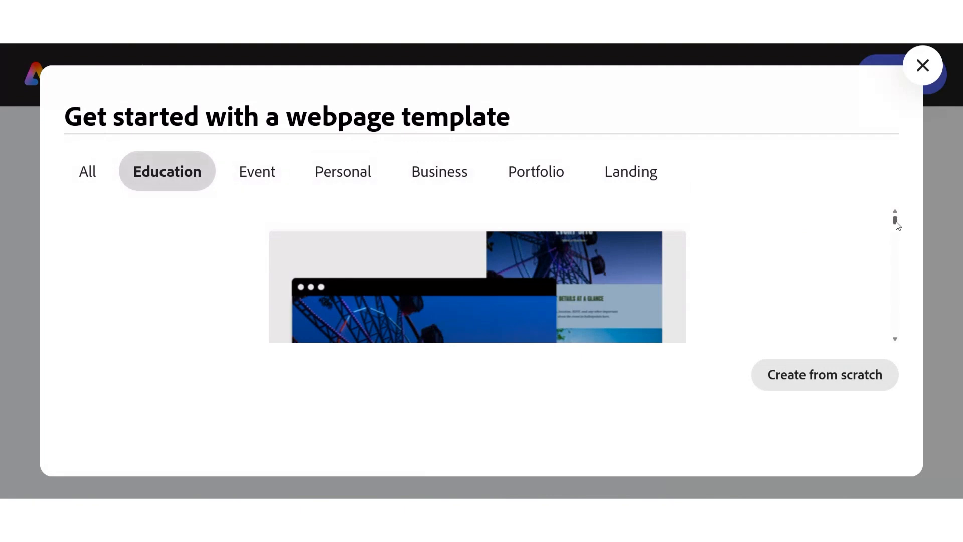
drag(896, 225, 882, 210)
scroll(479, 292, down, 2)
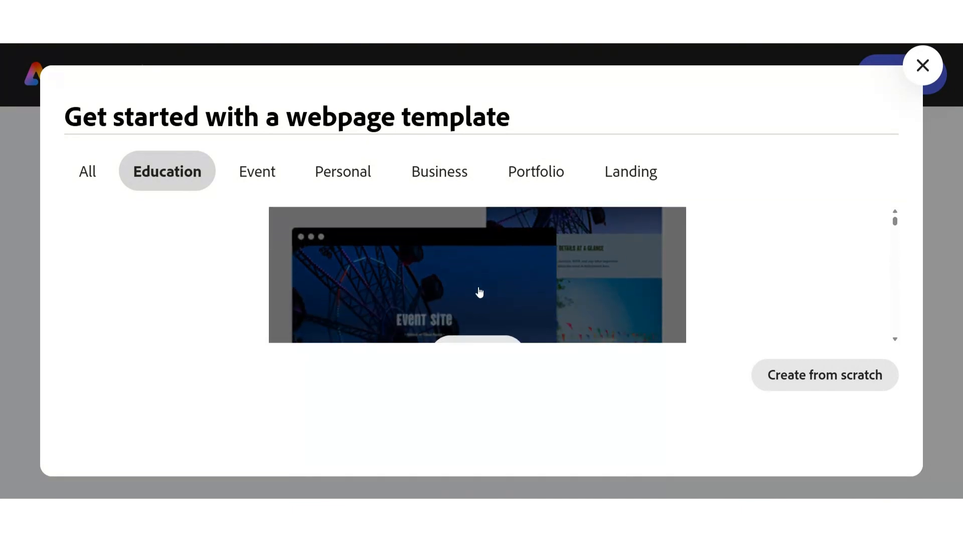
scroll(505, 305, down, 1)
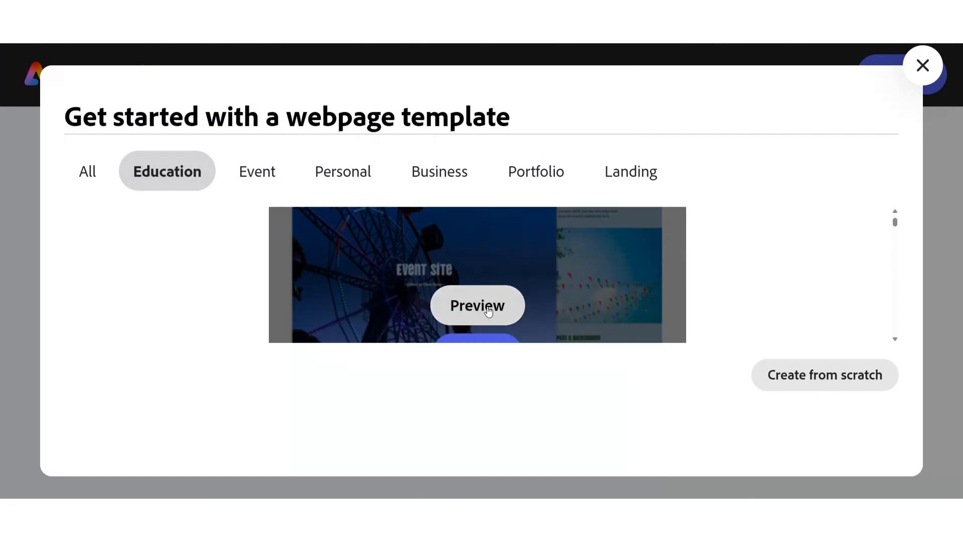
scroll(552, 302, down, 1)
click(465, 308)
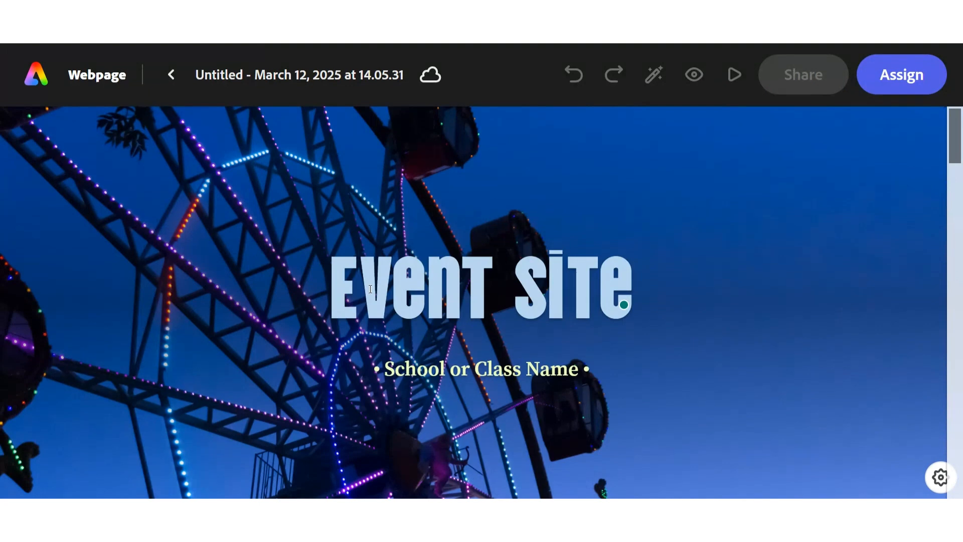
Replace the cover title with the teacher's name and the subtitle with the teacher's name followed by "Class Webpage"
triple_click(370, 289)
text(MR)
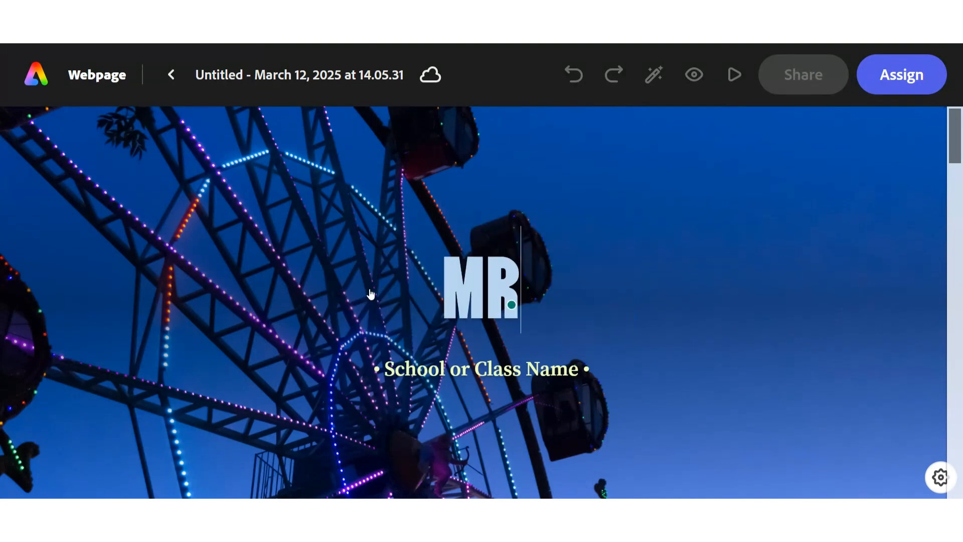
text(.Needles)
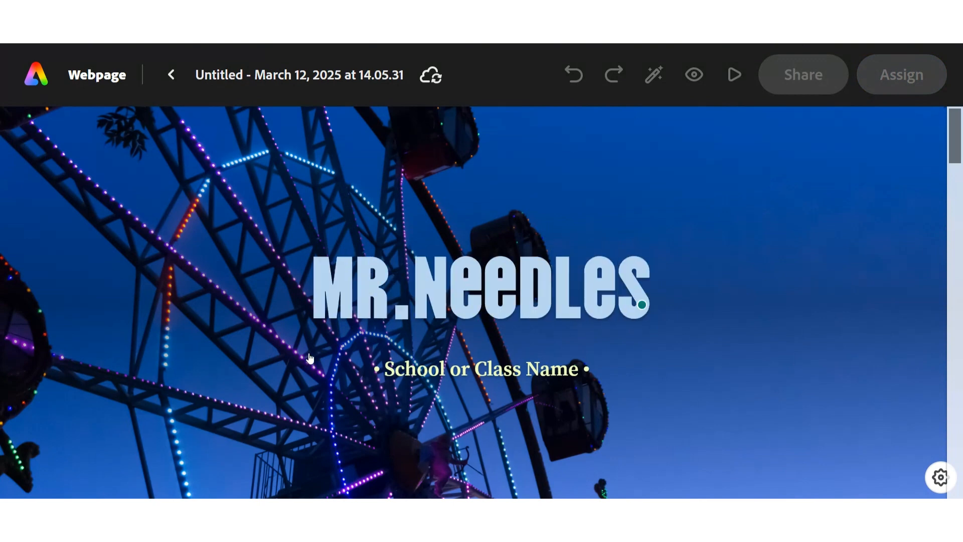
click(248, 362)
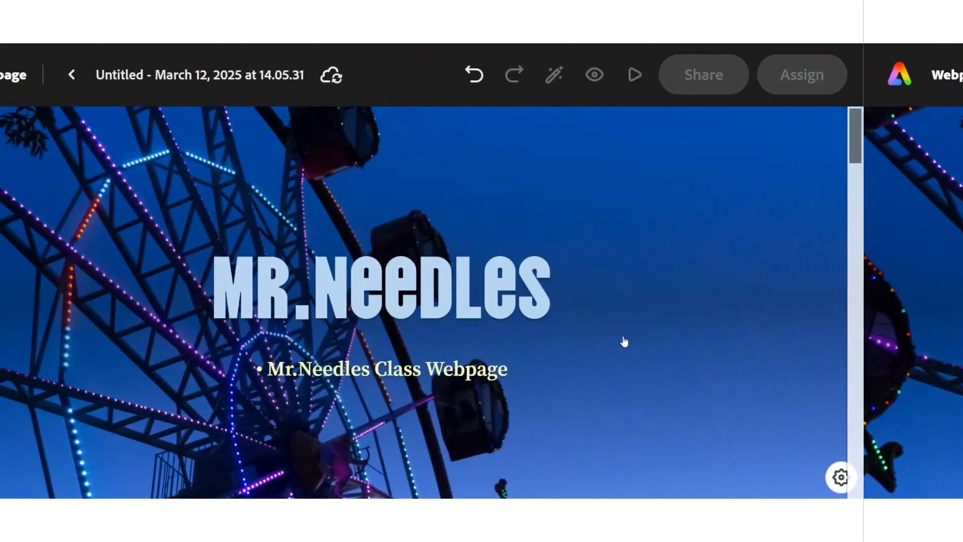
Choose a focal point for the ferris wheel cover photo and save it
click(703, 432)
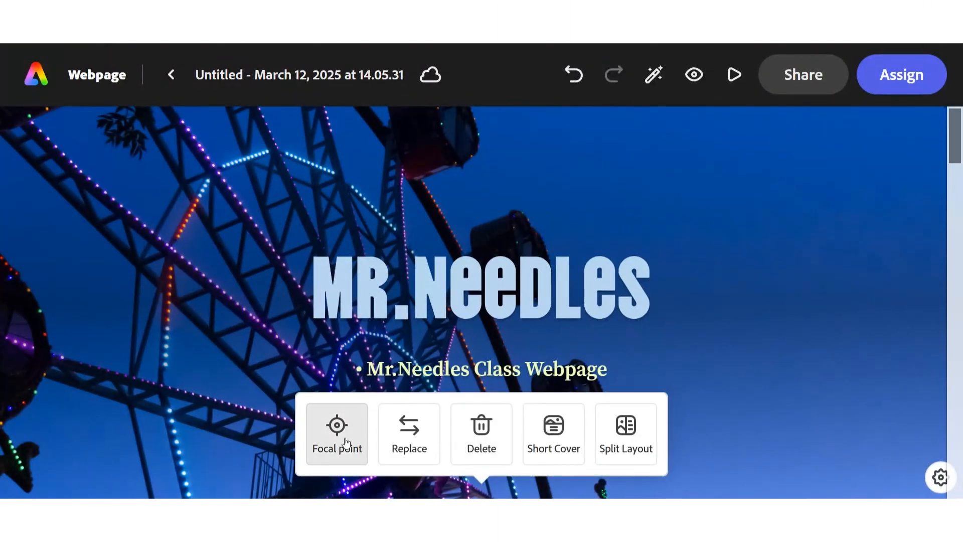
click(346, 443)
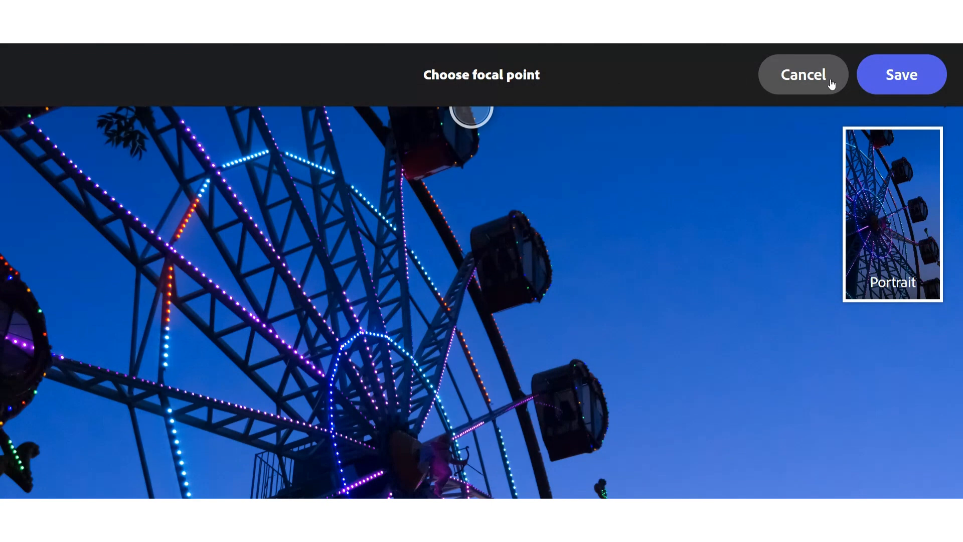
click(891, 80)
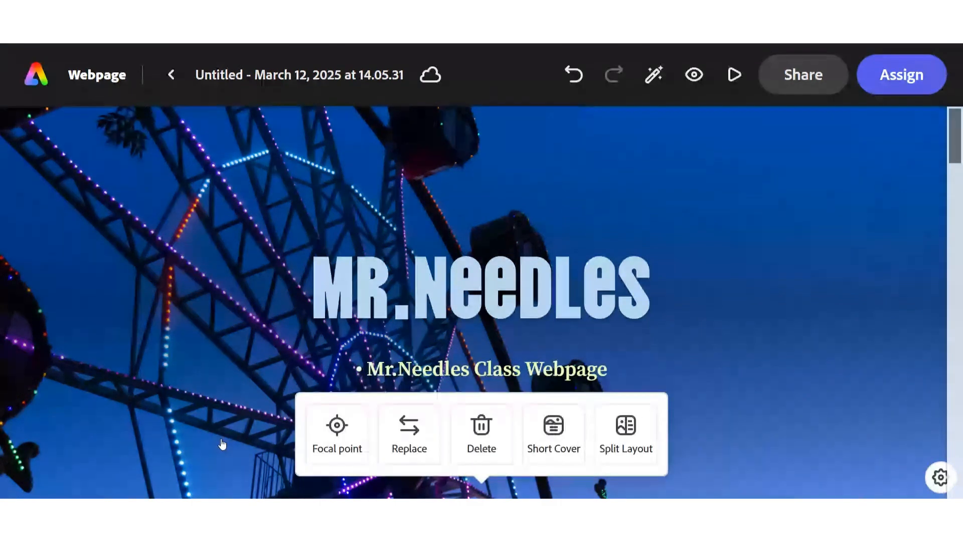
Replace the cover photo with the man and light bulb wall sketch from a stock photo search for "creative"
click(404, 432)
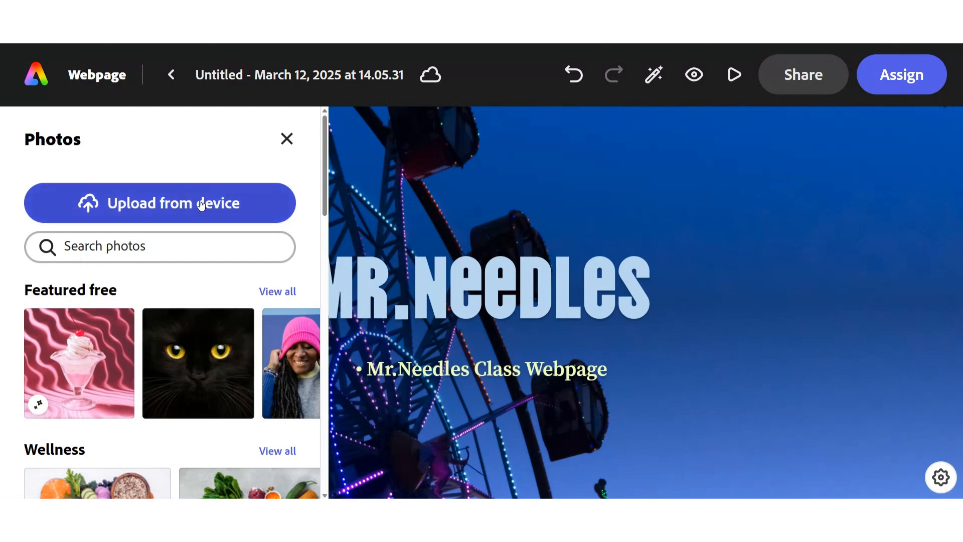
scroll(230, 364, down, 2)
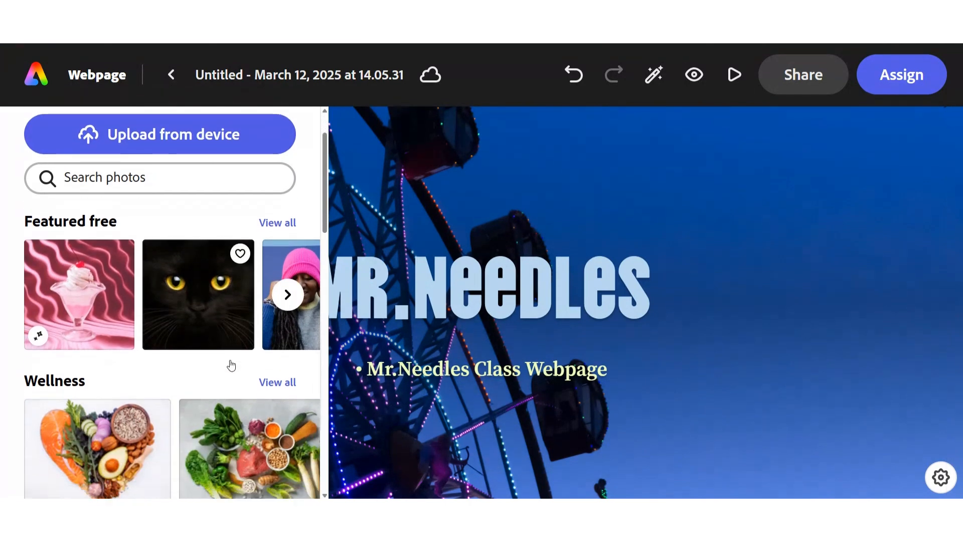
click(159, 149)
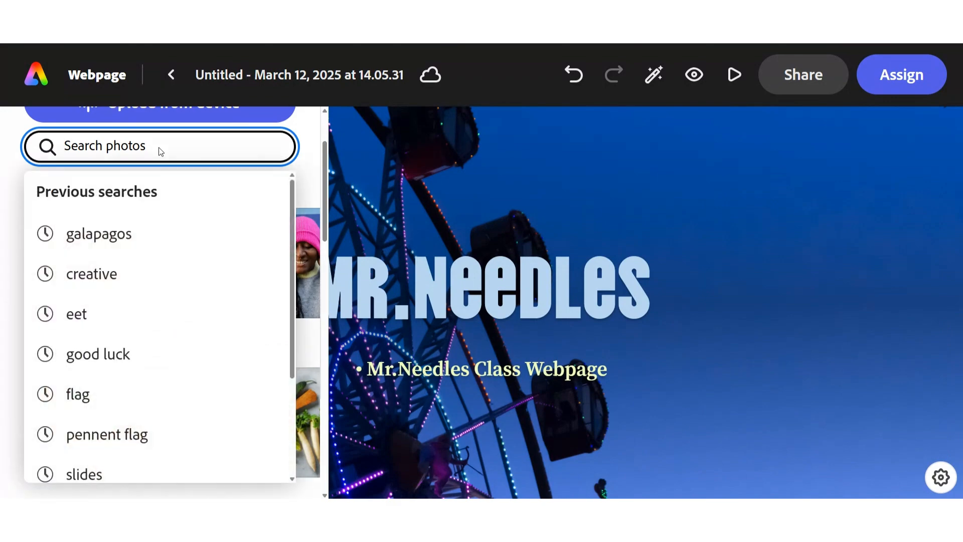
text(creative)
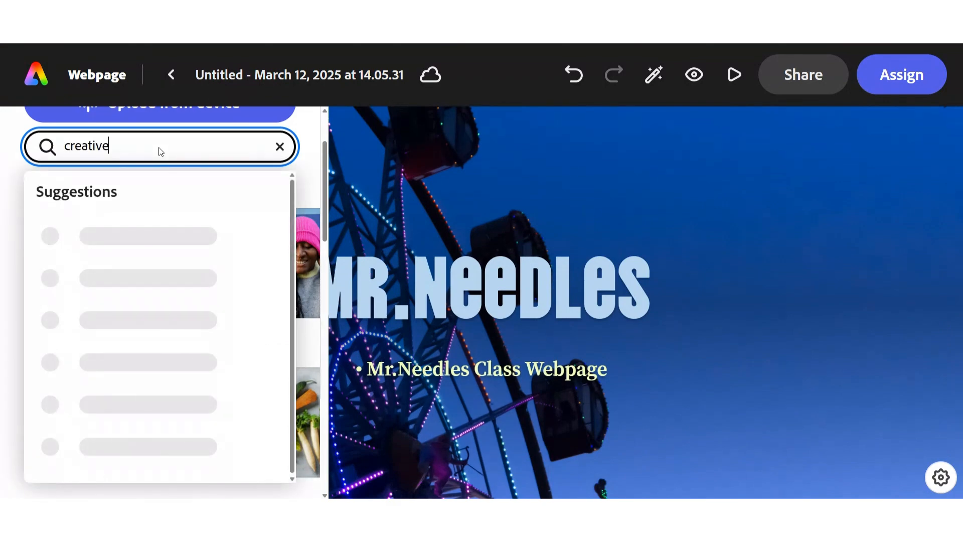
key(Return)
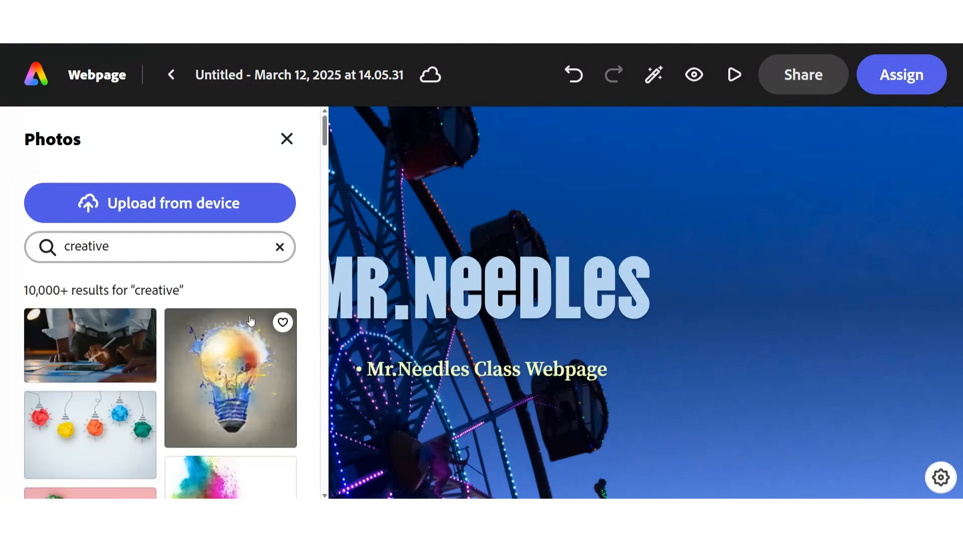
scroll(231, 362, down, 1)
scroll(201, 371, down, 2)
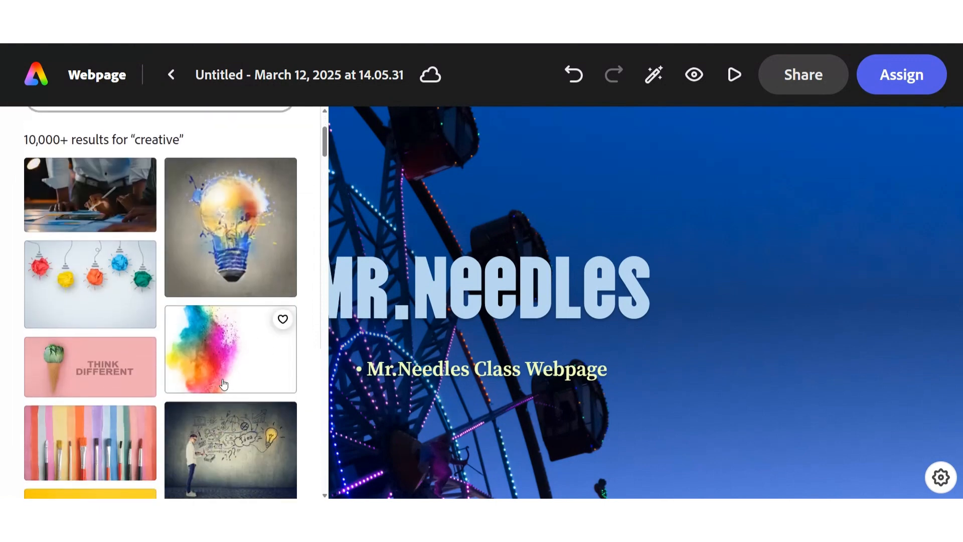
scroll(224, 384, down, 1)
click(224, 384)
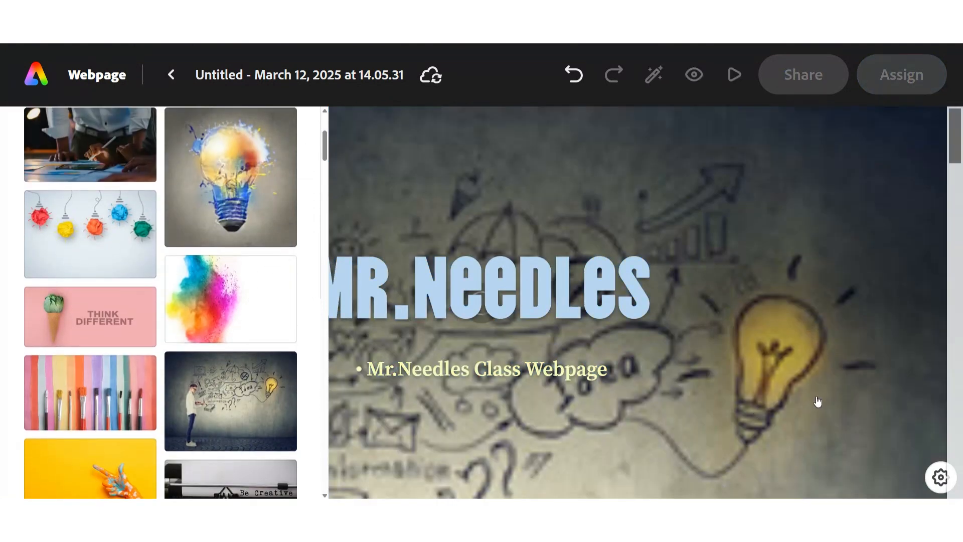
click(449, 155)
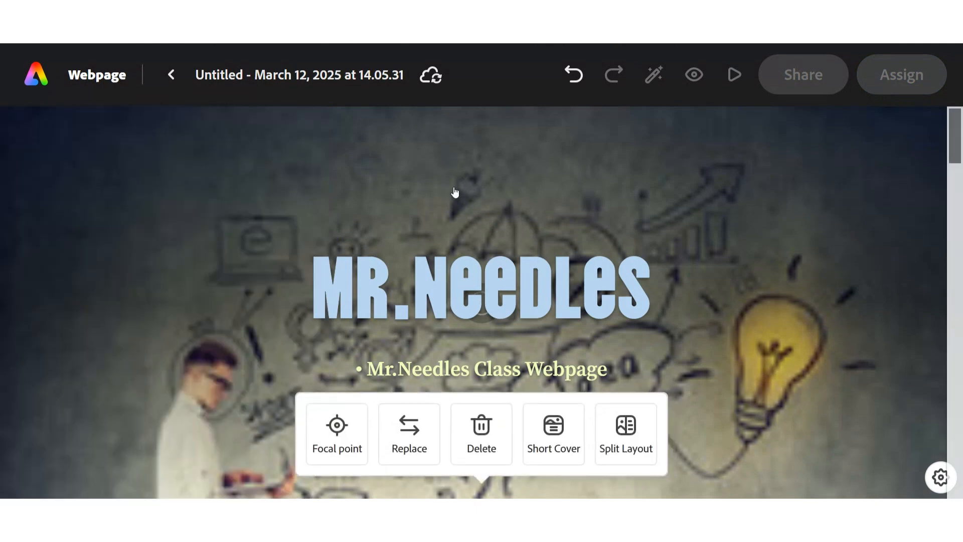
Change the webpage's cover to the Short Cover layout
click(552, 430)
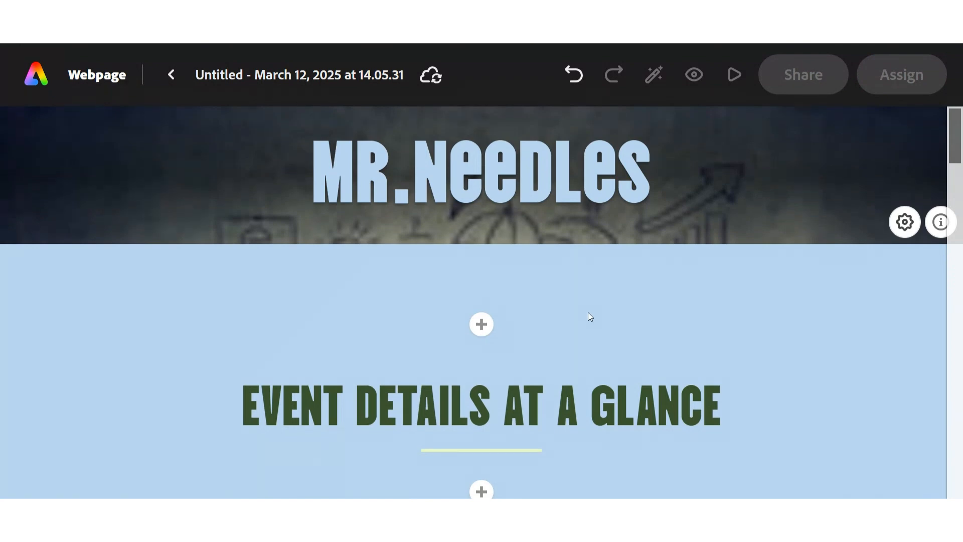
scroll(587, 313, down, 2)
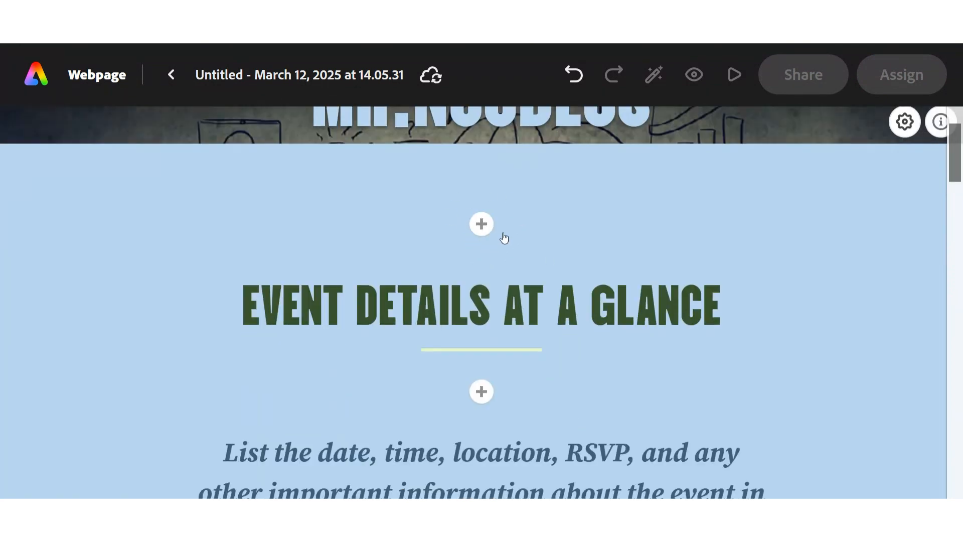
scroll(501, 233, up, 2)
Format the placeholder paragraph under "Event Details at a Glance" as Heading 1
scroll(524, 242, down, 4)
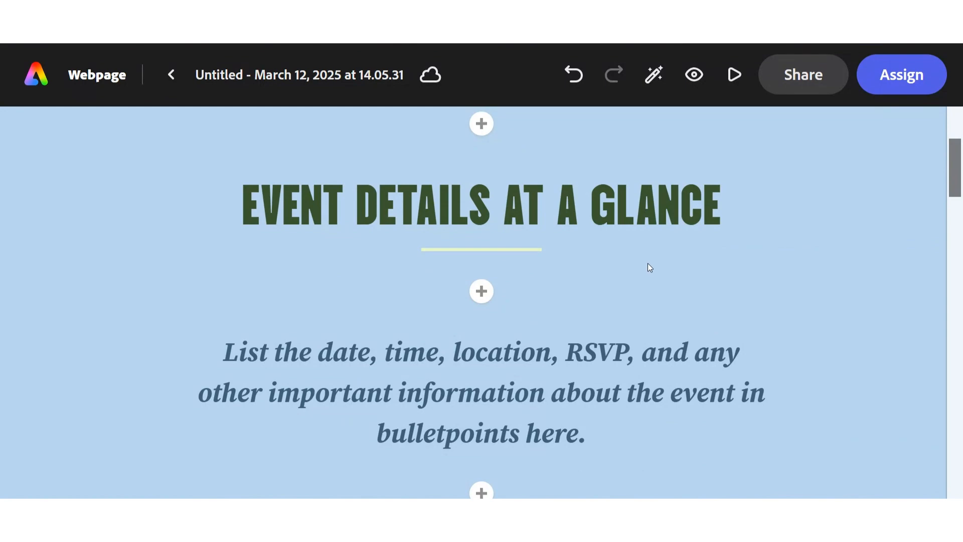
scroll(647, 269, down, 4)
scroll(507, 346, up, 2)
click(494, 292)
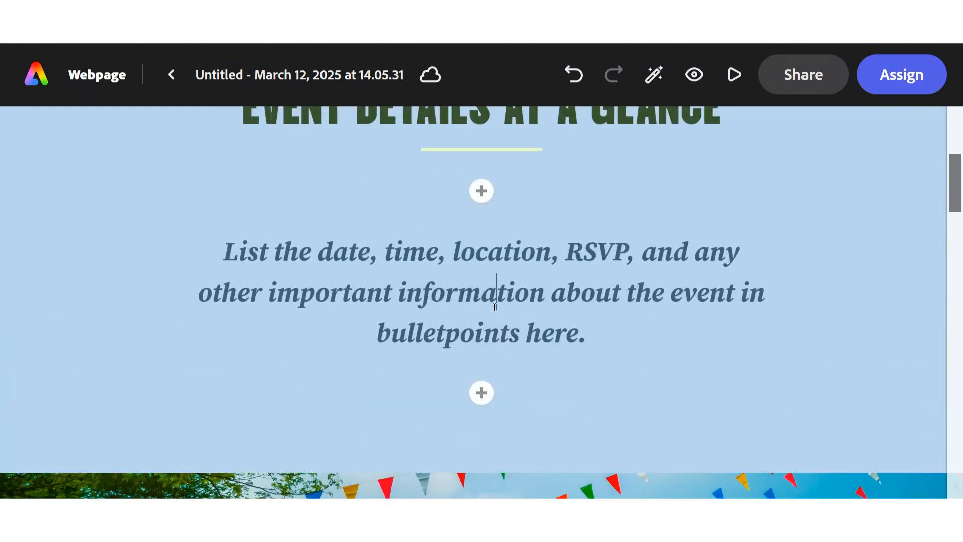
click(277, 189)
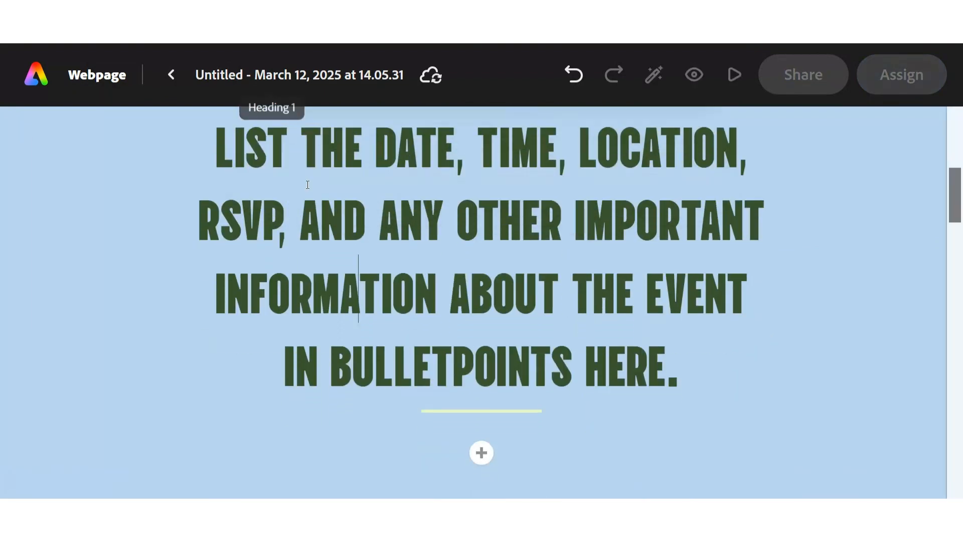
click(502, 321)
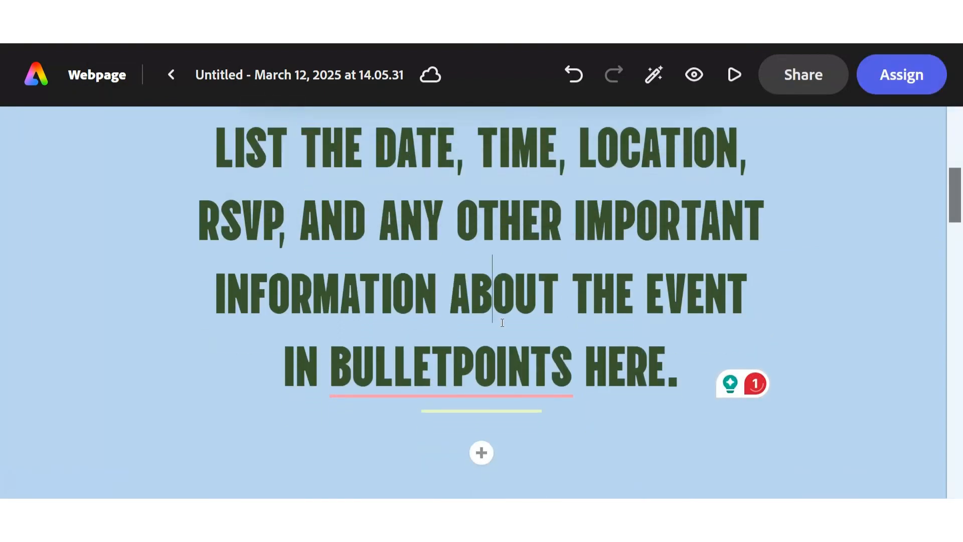
View the content types that can be inserted below the event details text, then close the list without adding any
scroll(505, 319, up, 3)
scroll(505, 319, down, 3)
click(615, 379)
click(481, 452)
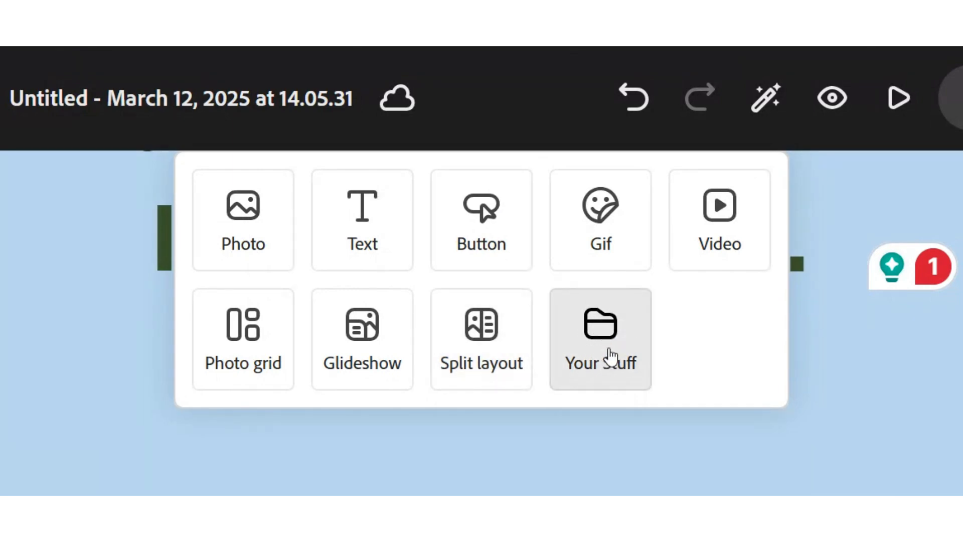
click(116, 411)
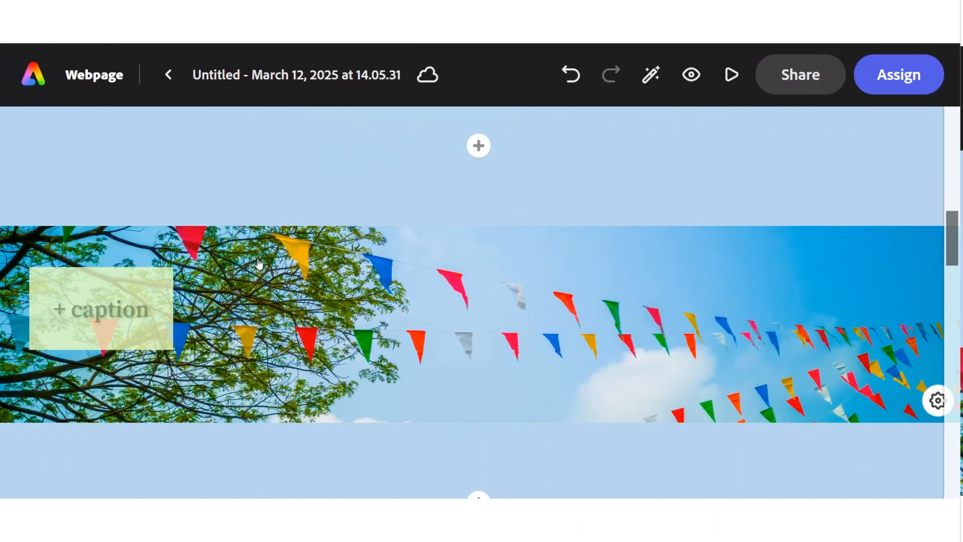
Try the Trek theme on the webpage, replace it with the Storybook theme, and check the restyled sections up to the cover
scroll(364, 310, down, 1)
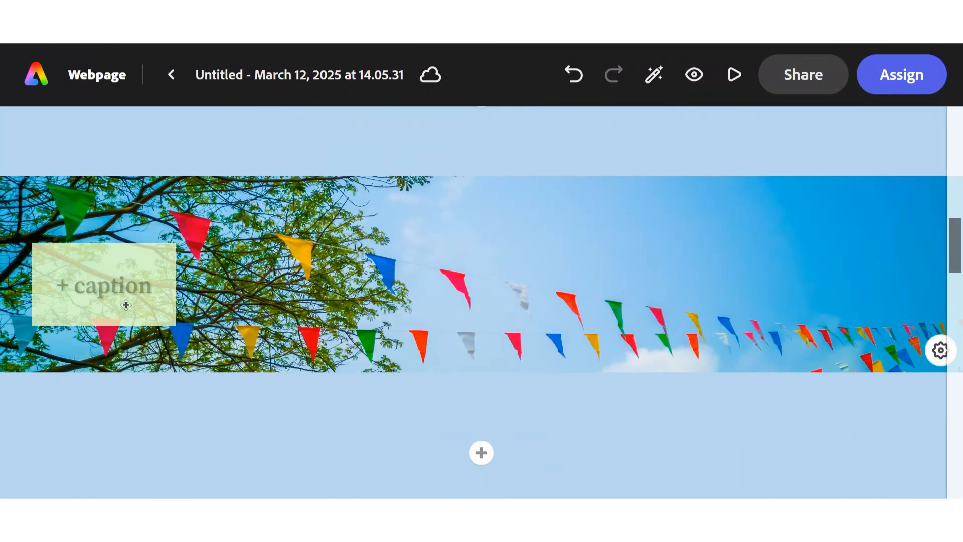
scroll(364, 309, down, 1)
scroll(364, 310, down, 8)
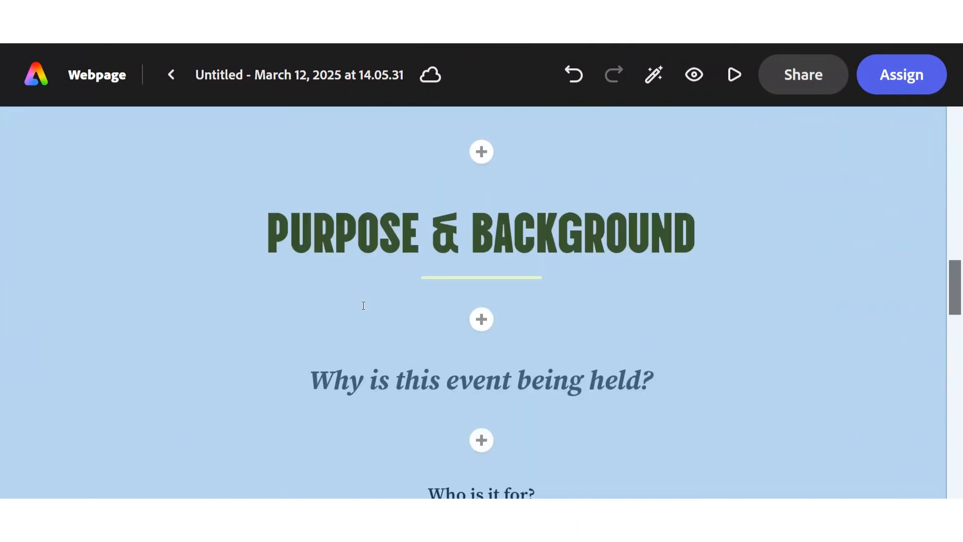
click(653, 74)
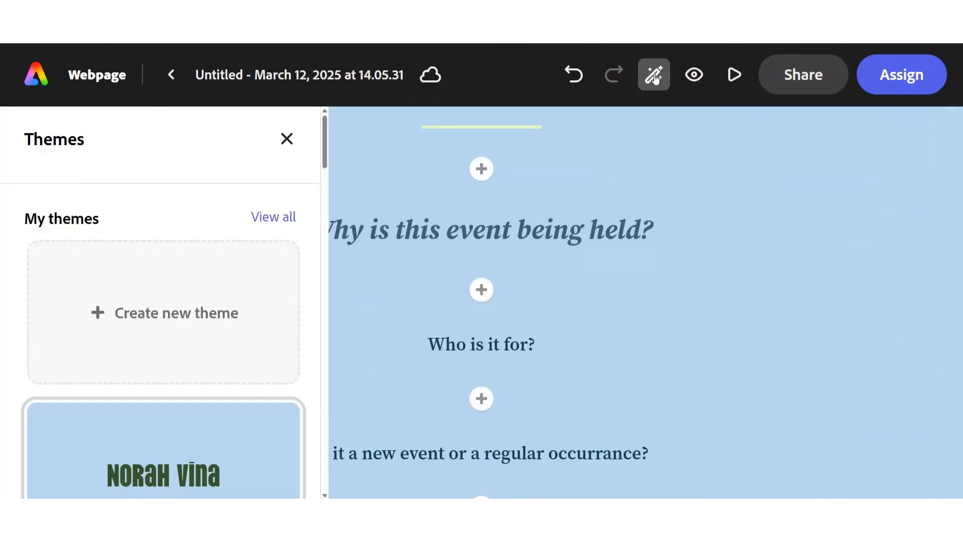
scroll(142, 409, down, 8)
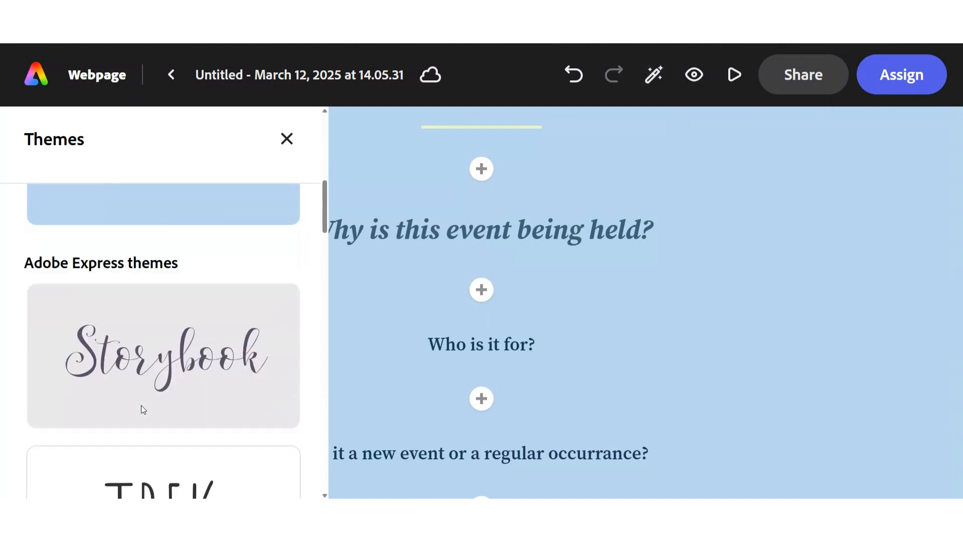
click(145, 430)
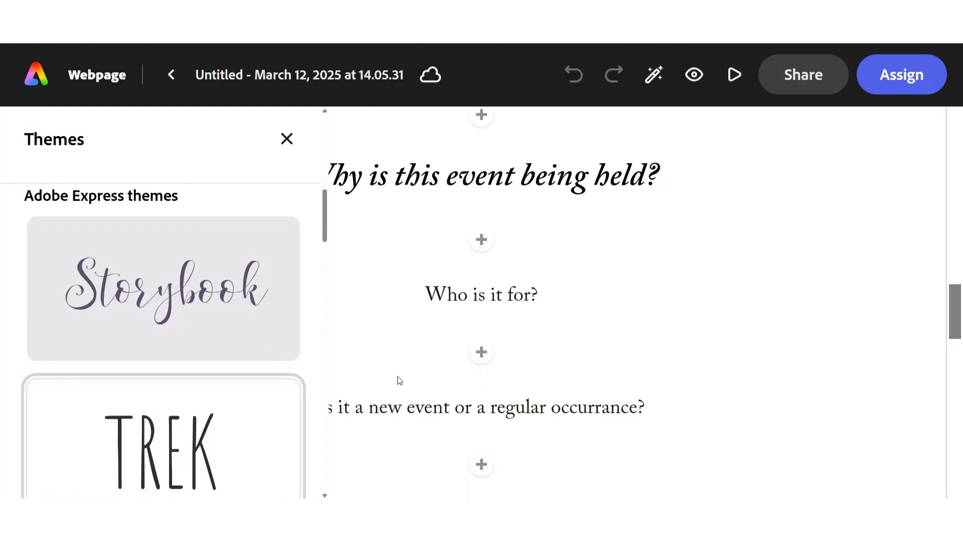
click(133, 290)
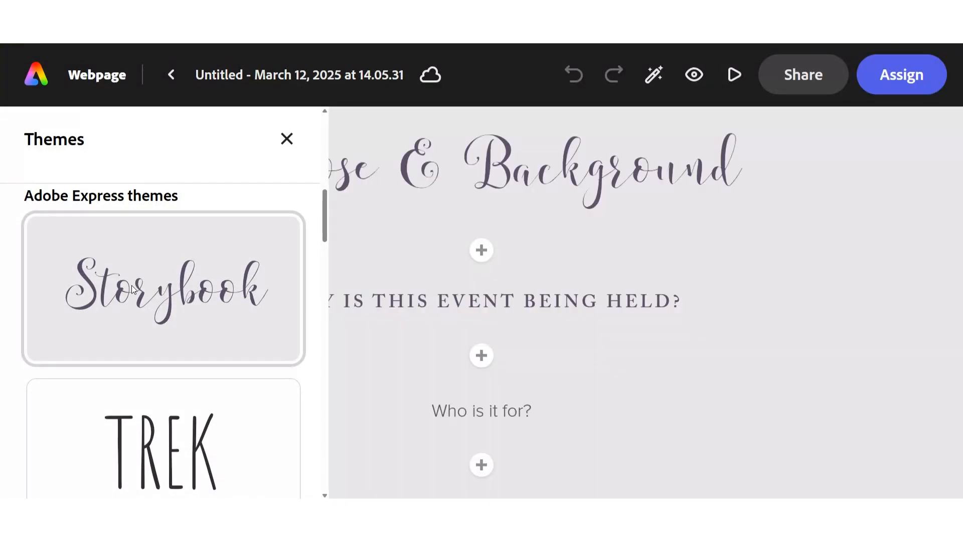
scroll(589, 289, up, 5)
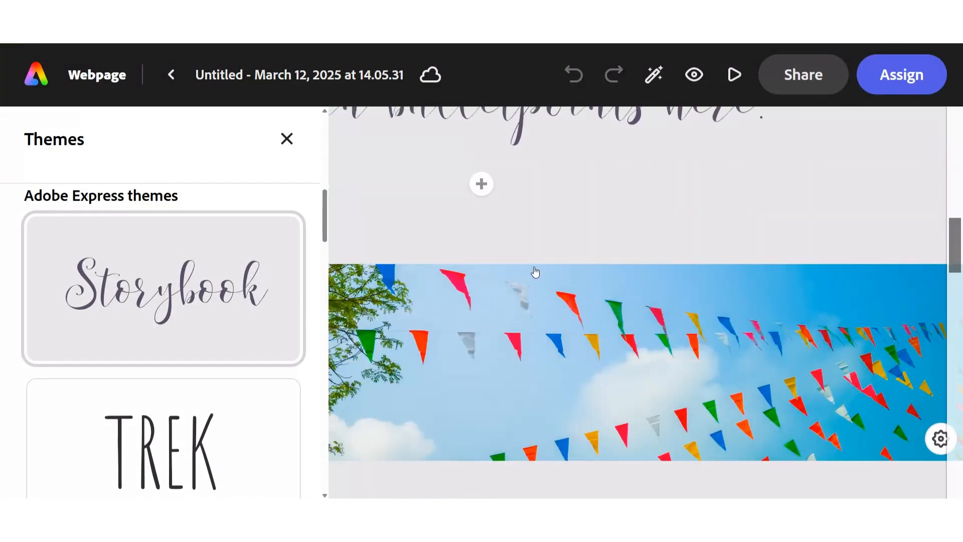
scroll(534, 271, up, 5)
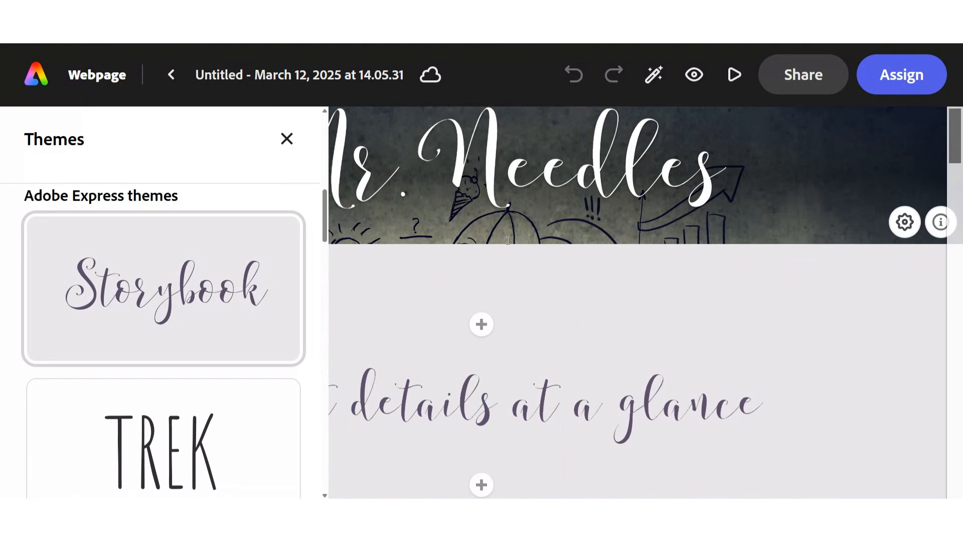
Preview the event webpage from the cover through the bunting photo section and return to editing
click(741, 79)
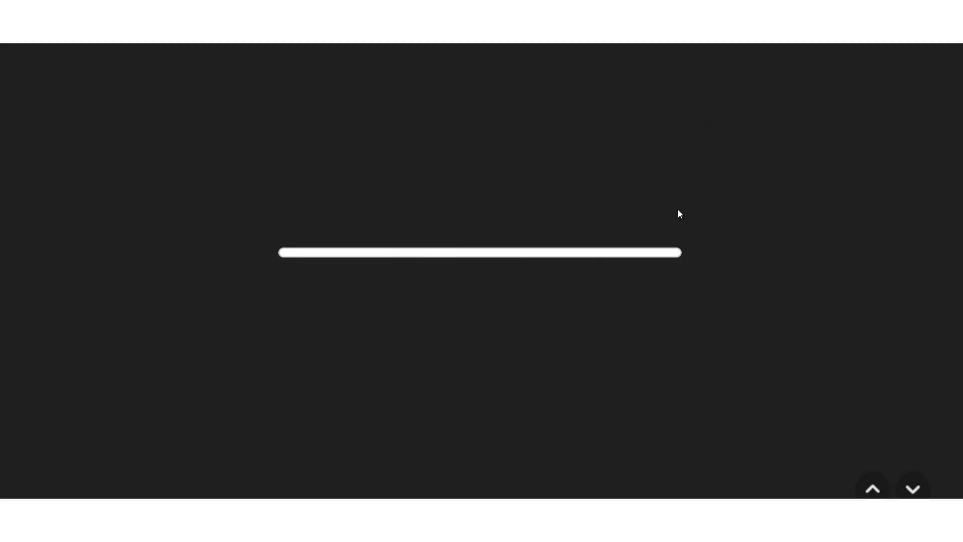
scroll(678, 209, down, 10)
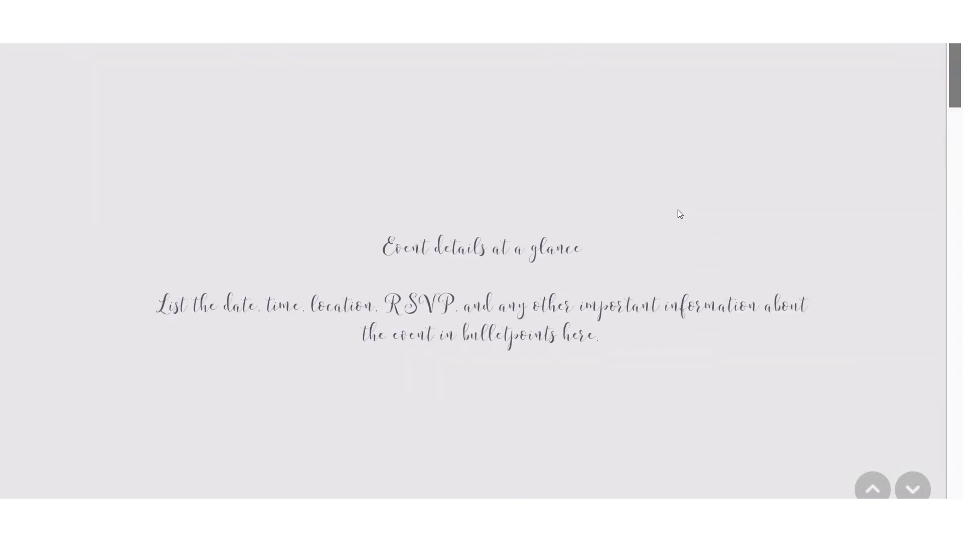
scroll(676, 208, down, 6)
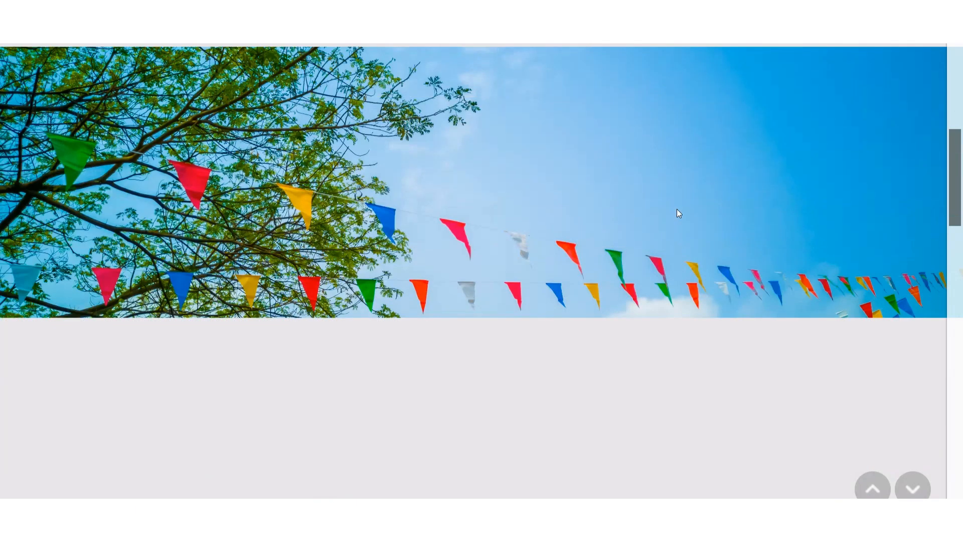
key(Escape)
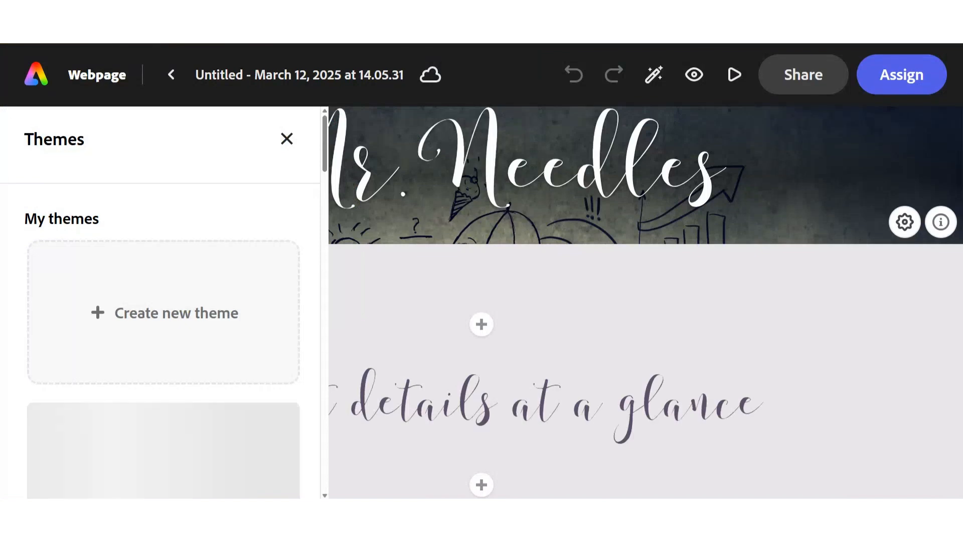
View the Publish to Web options and the Create an assignment form, closing both without publishing or assigning
click(808, 78)
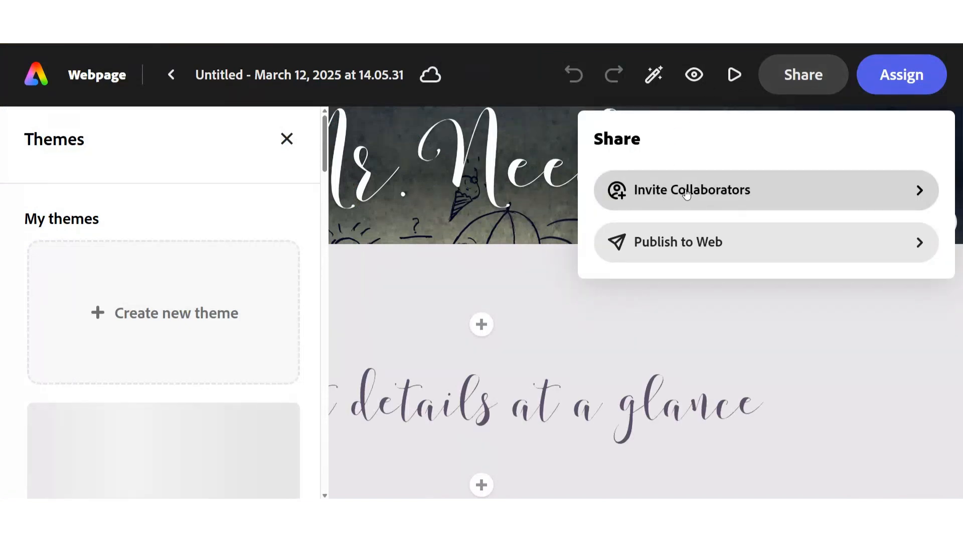
click(695, 246)
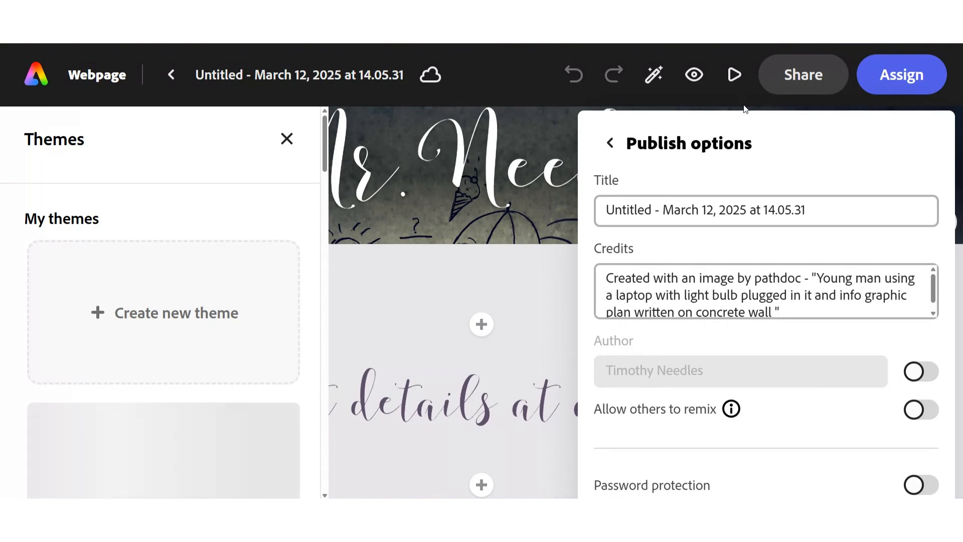
click(901, 74)
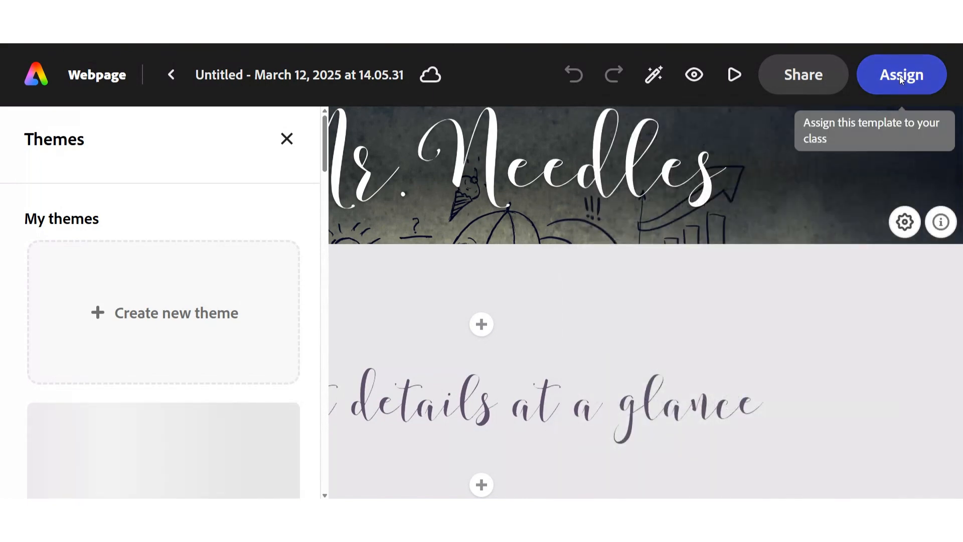
click(899, 77)
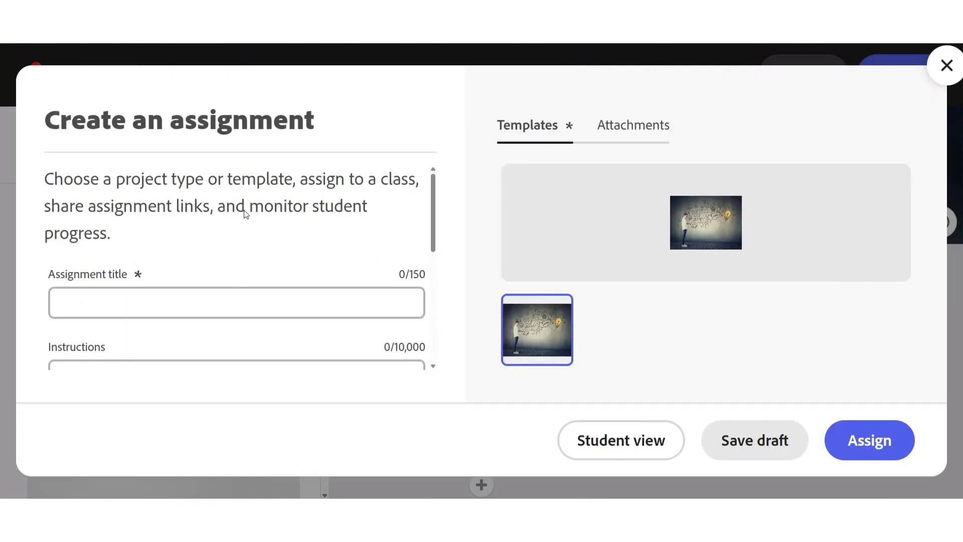
click(947, 74)
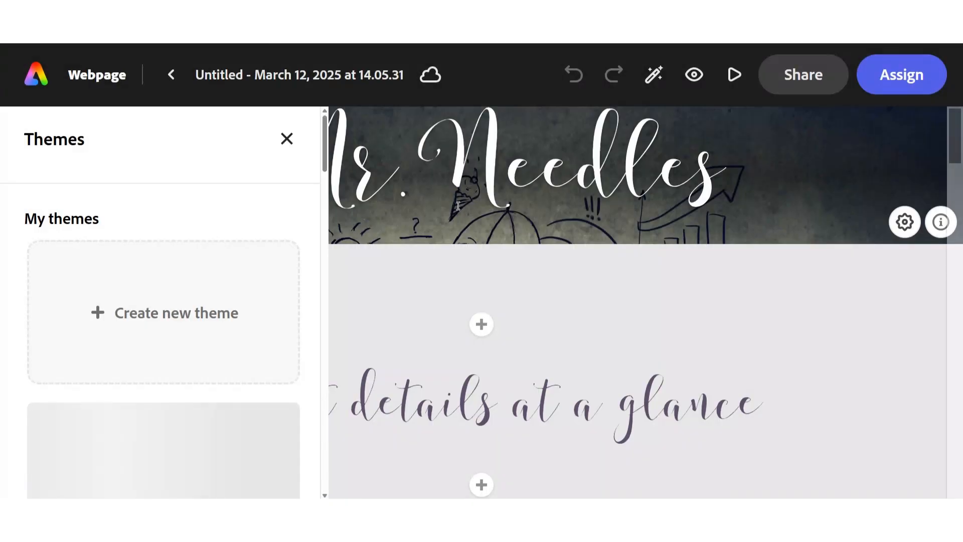
Close the theme choices and look over the event details text and bunting photo across the full page width
scroll(467, 234, down, 2)
scroll(466, 235, down, 4)
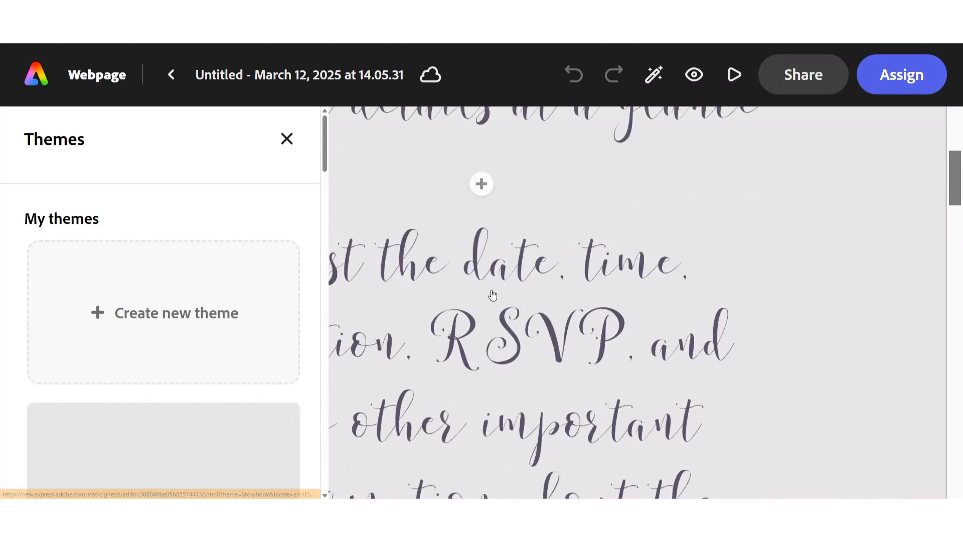
click(287, 139)
scroll(469, 290, down, 9)
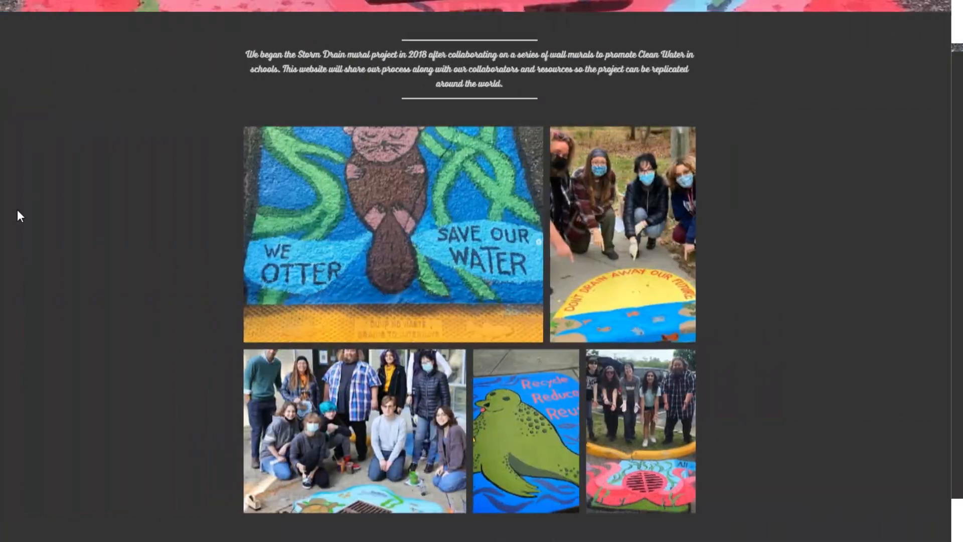
scroll(17, 211, up, 4)
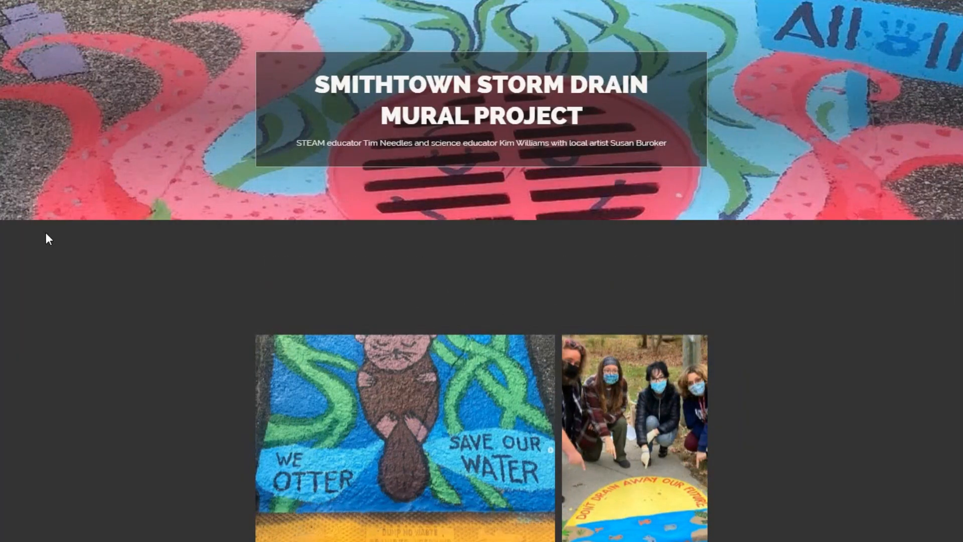
Look through the published Smithtown Storm Drain Mural Project webpage, from its intro and photo grids to the video and planning photos
scroll(46, 234, down, 3)
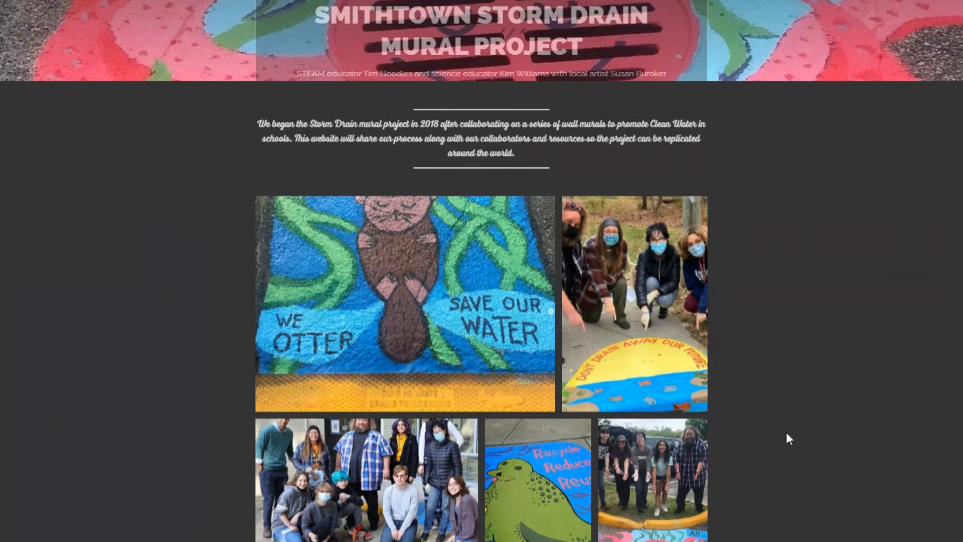
scroll(786, 432, down, 7)
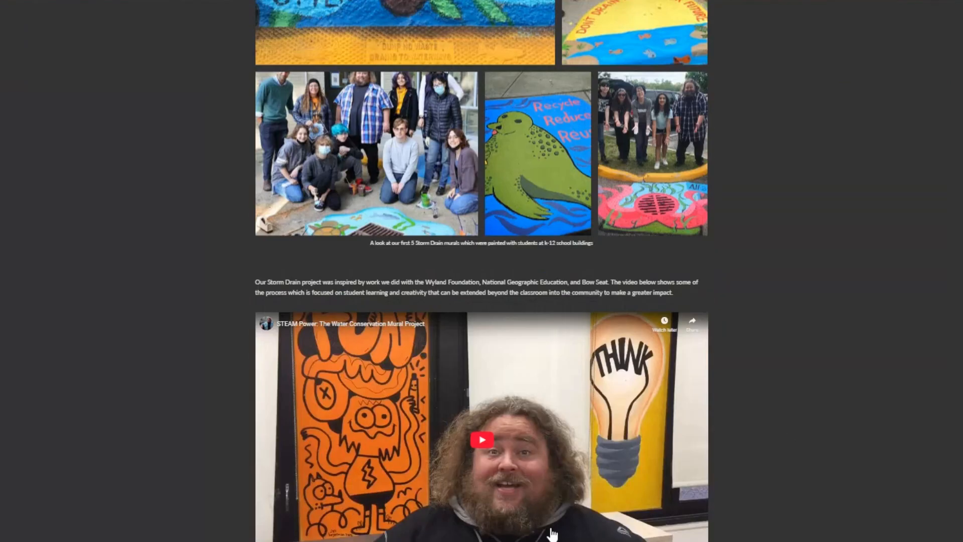
scroll(787, 435, down, 5)
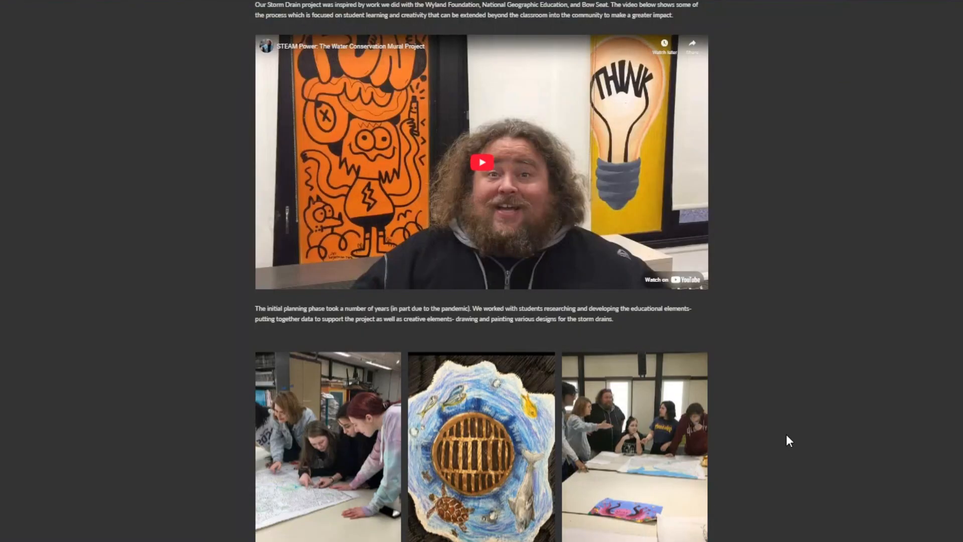
scroll(787, 434, down, 2)
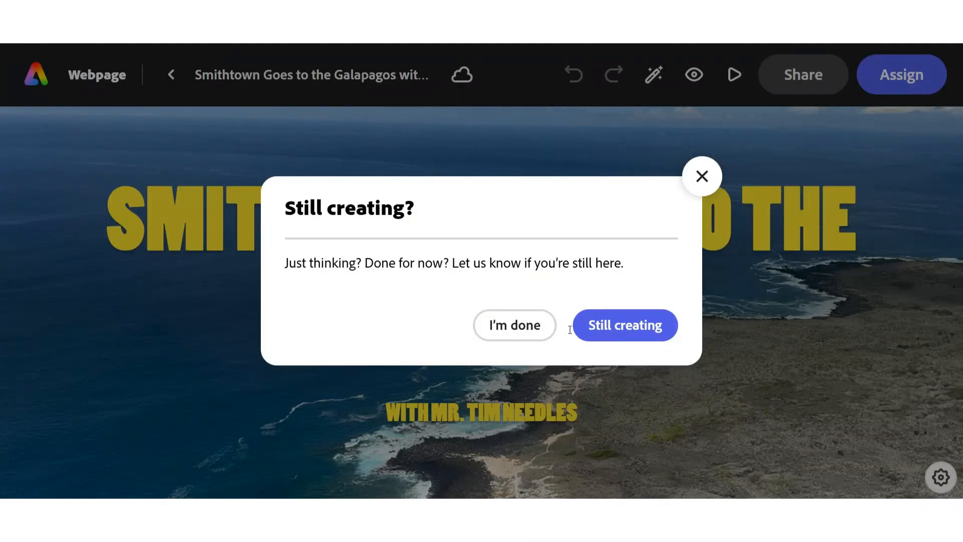
Open the "Smithtown Goes to the Galapagos" webpage project and examine its cover and opening headings
click(602, 328)
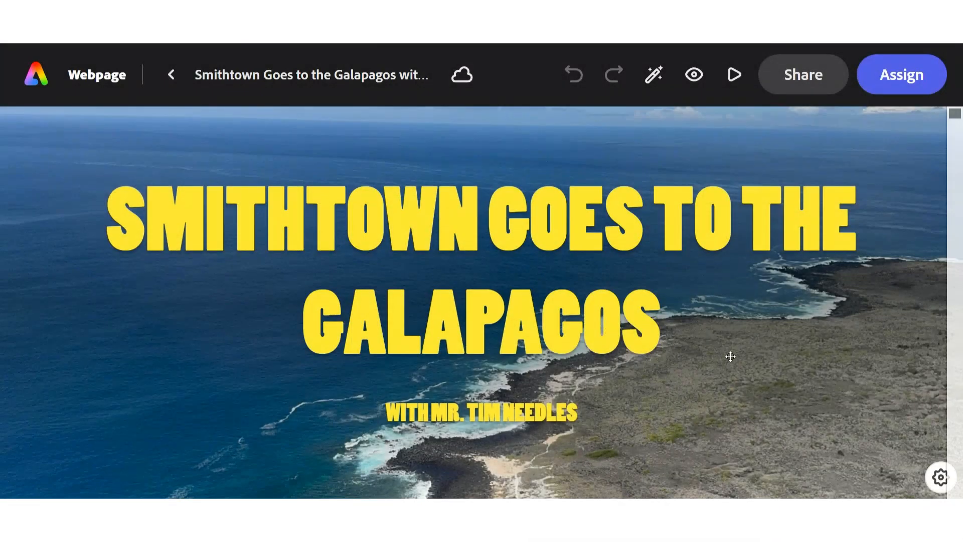
scroll(730, 357, down, 2)
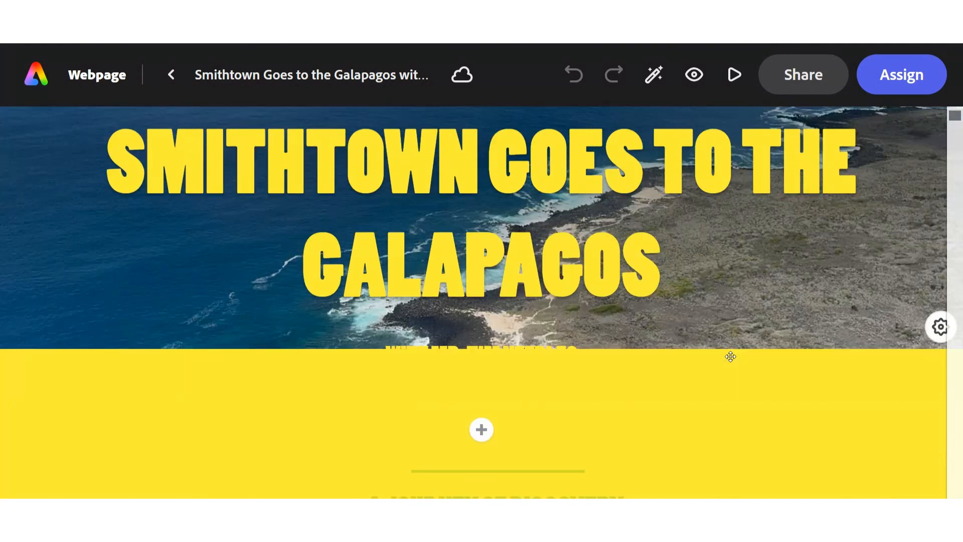
scroll(730, 356, down, 5)
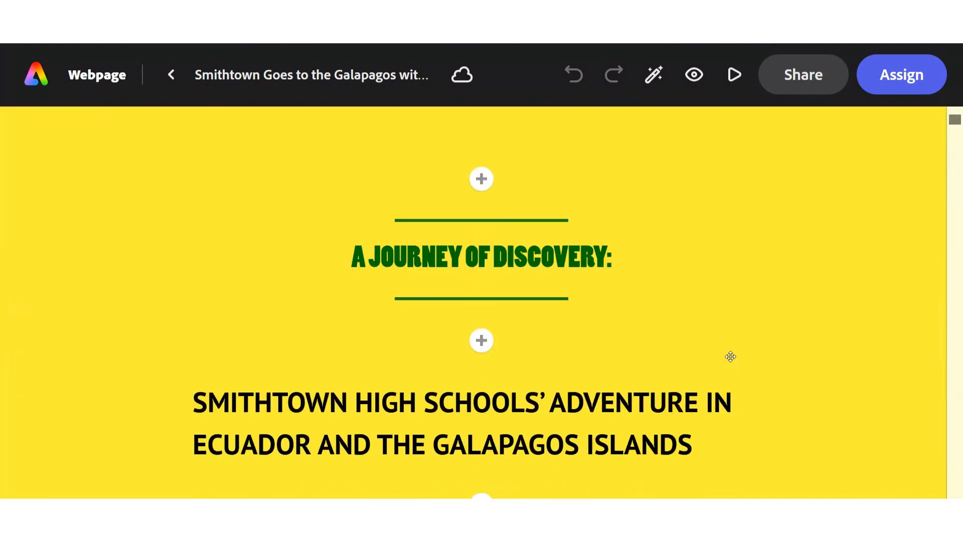
Preview the Galapagos webpage through its photos, animals section and "My Personal Faves" photo grid, and return to editing
click(742, 75)
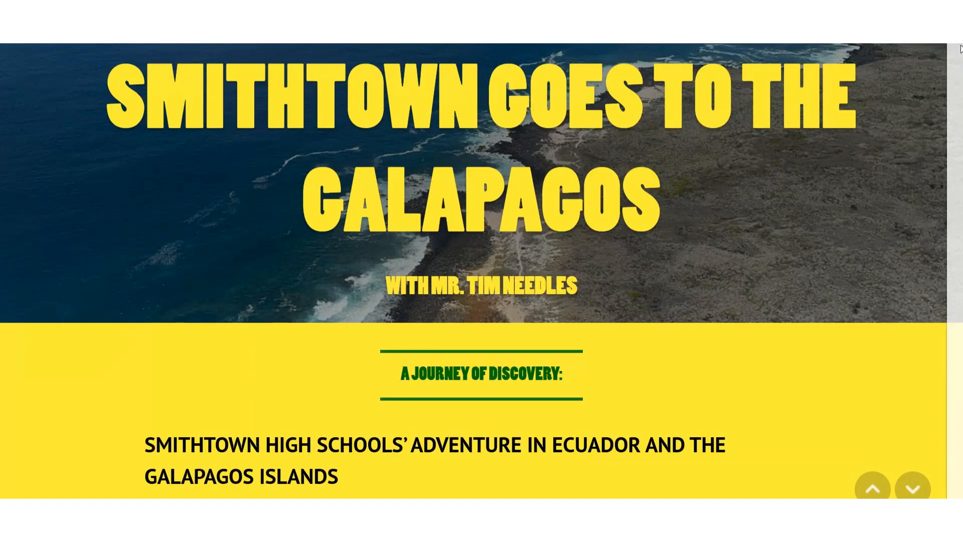
scroll(481, 271, down, 20)
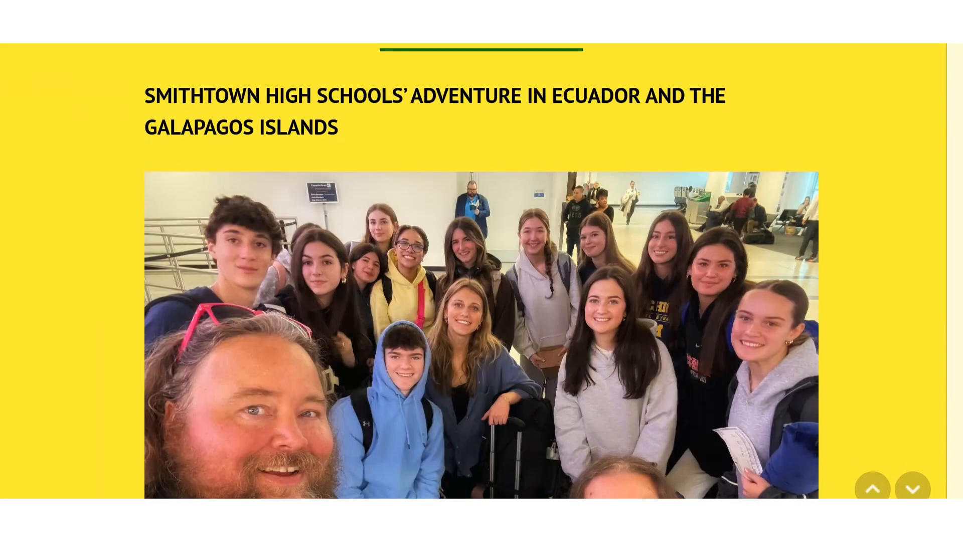
scroll(482, 271, down, 15)
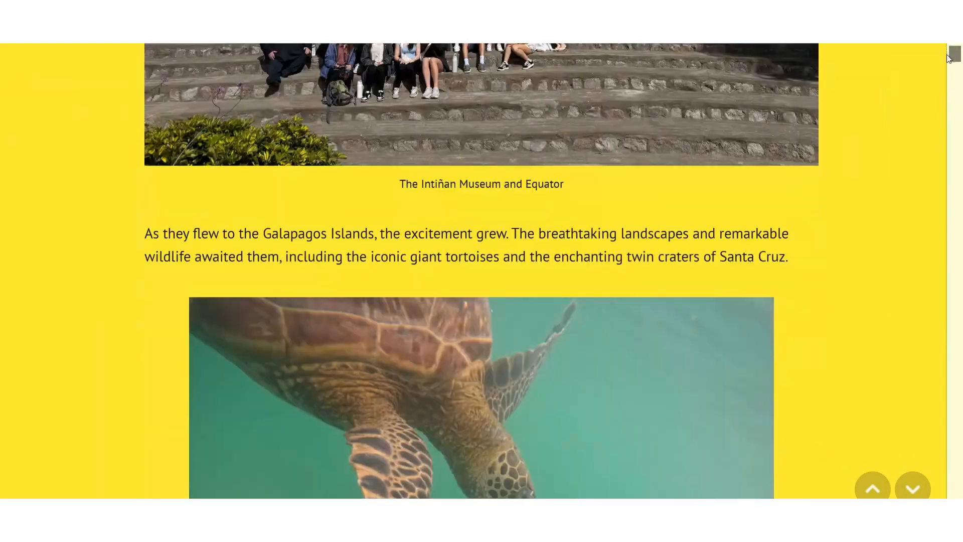
drag(948, 59, 943, 126)
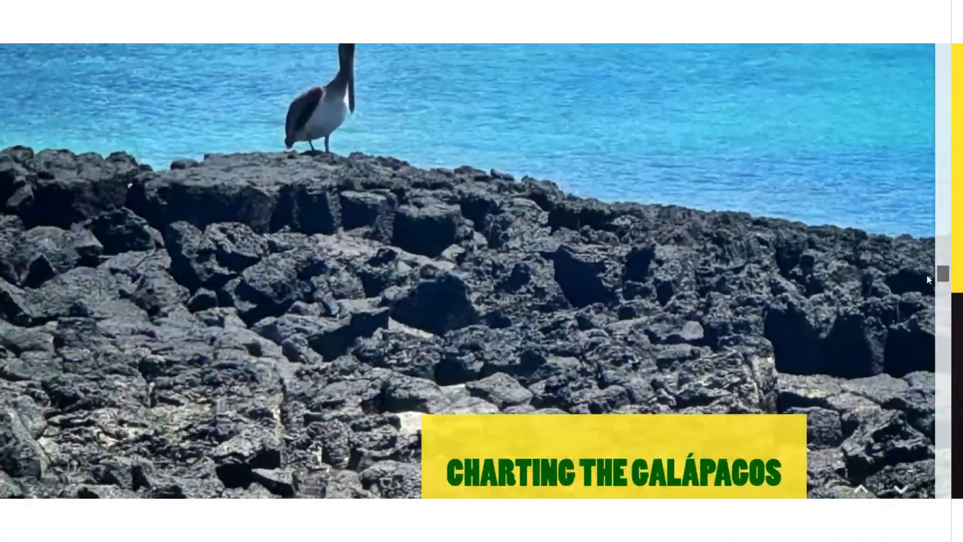
drag(926, 274, 935, 299)
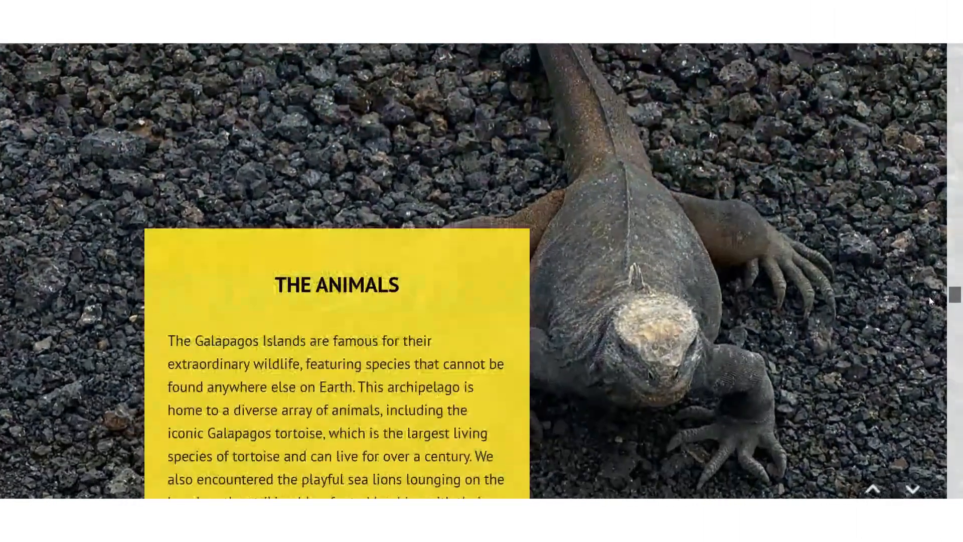
drag(929, 296, 938, 410)
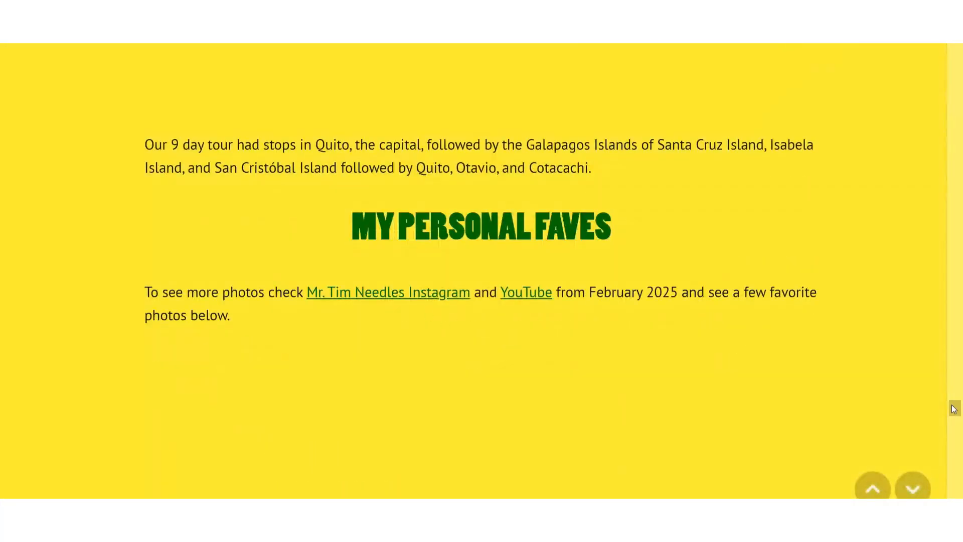
mouse_move(955, 408)
mouse_down()
mouse_move(953, 399)
mouse_move(953, 426)
mouse_up()
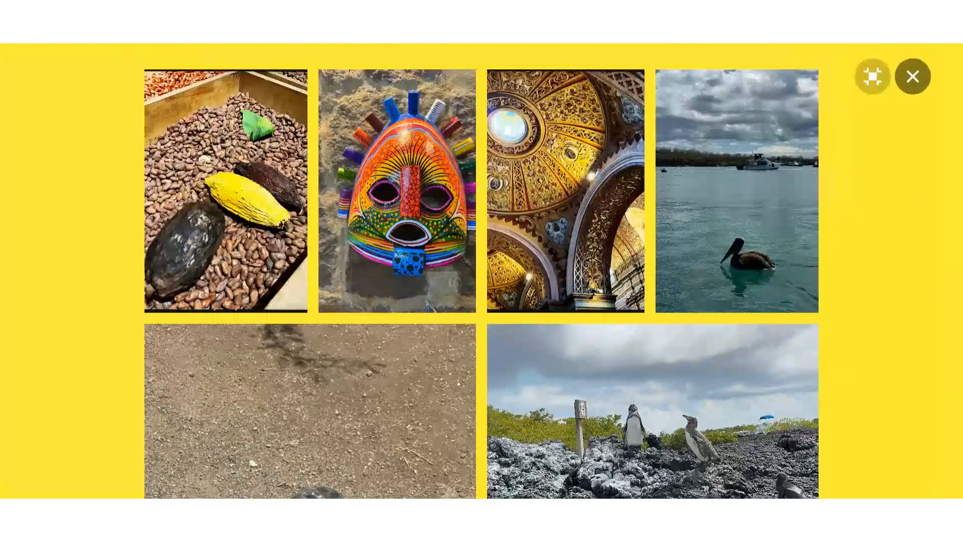
click(913, 77)
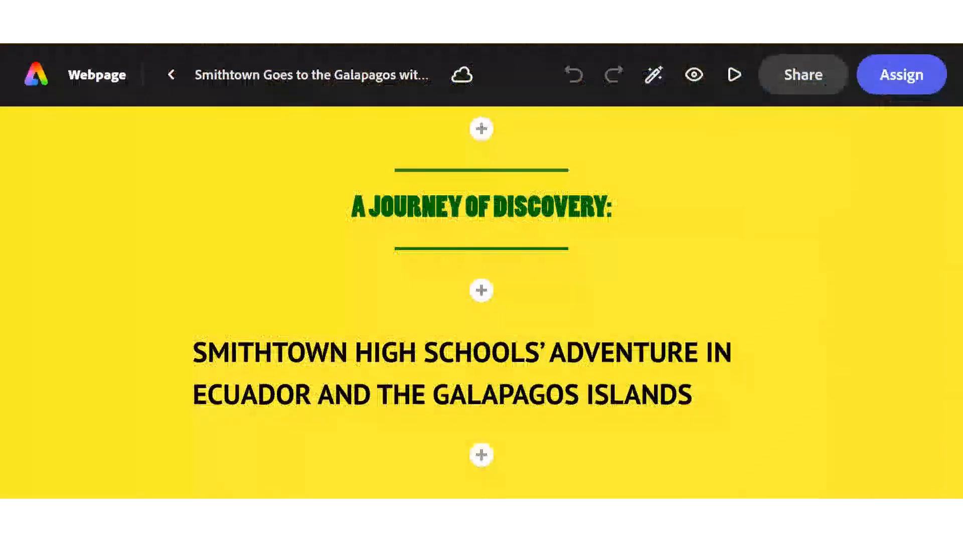
View the content types that can be inserted above "A Journey of Discovery" and close the list without adding any
click(485, 131)
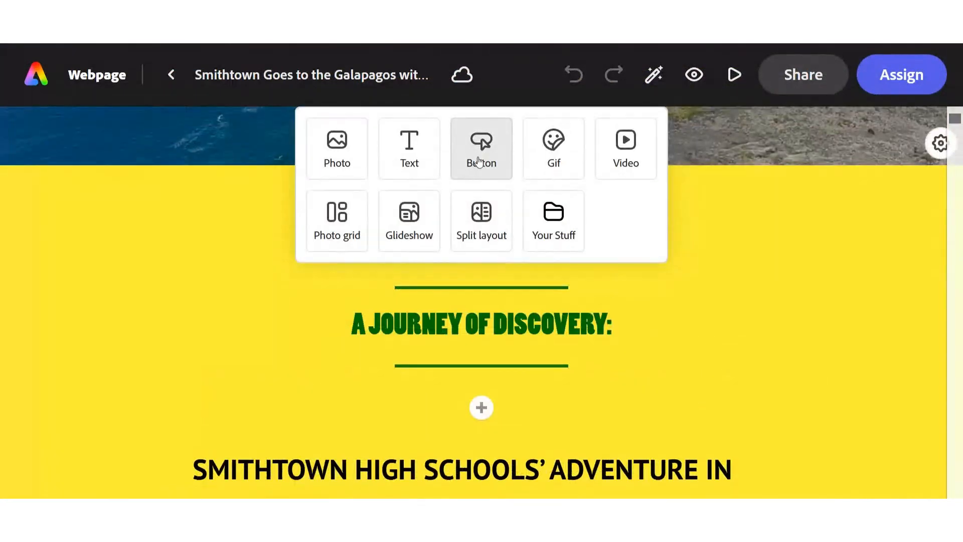
click(726, 216)
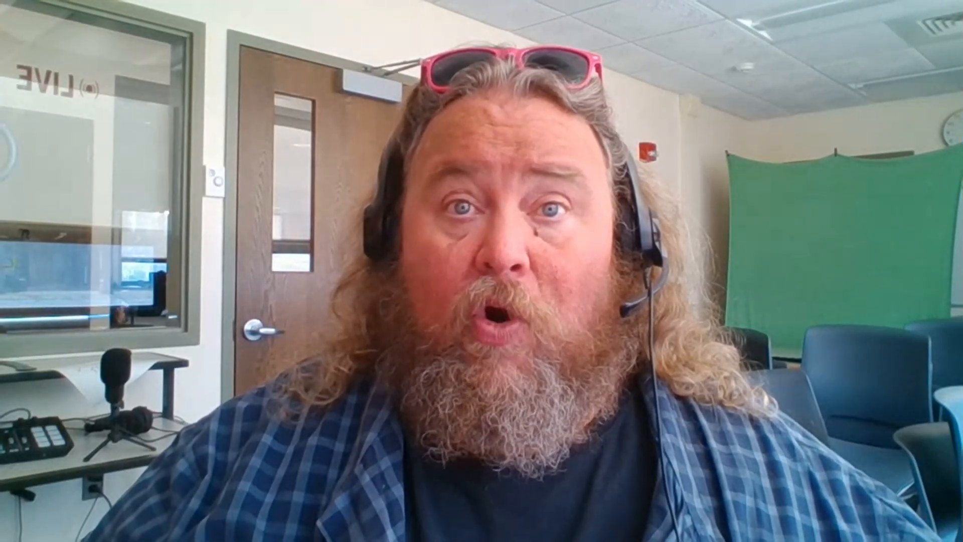